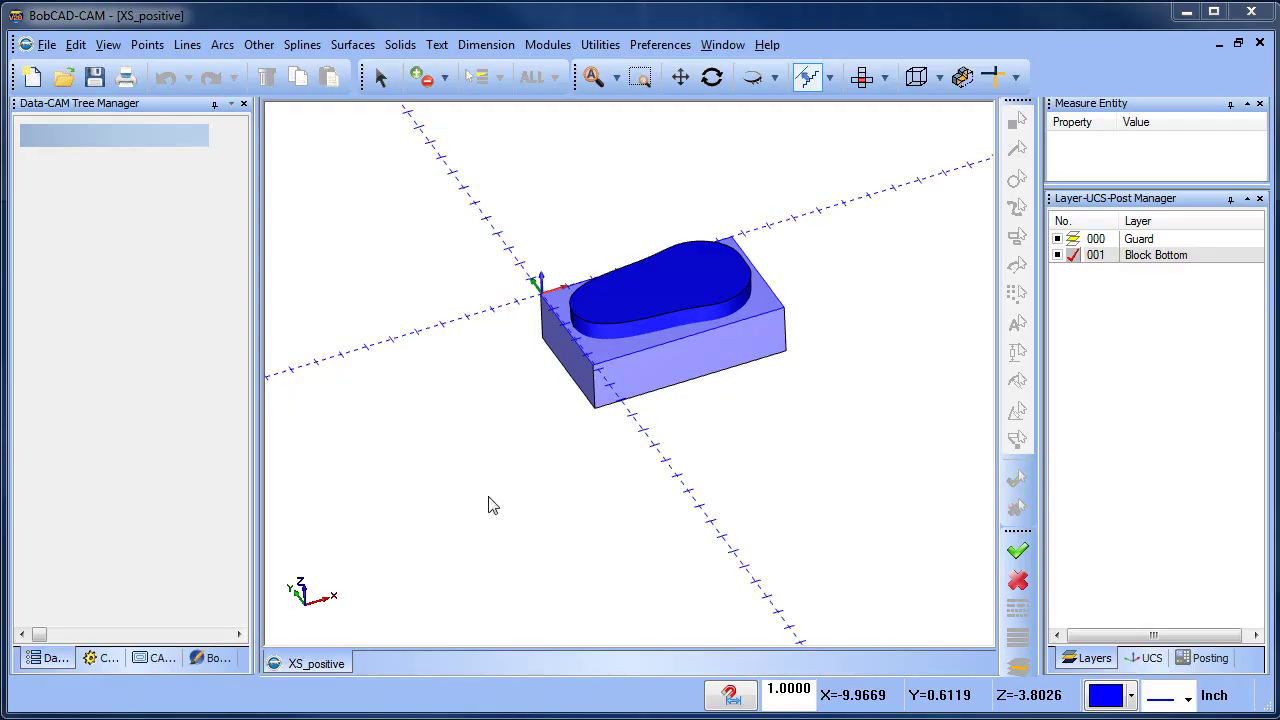
pyautogui.moveTo(672, 470); pyautogui.dragTo(697, 403, button='middle')
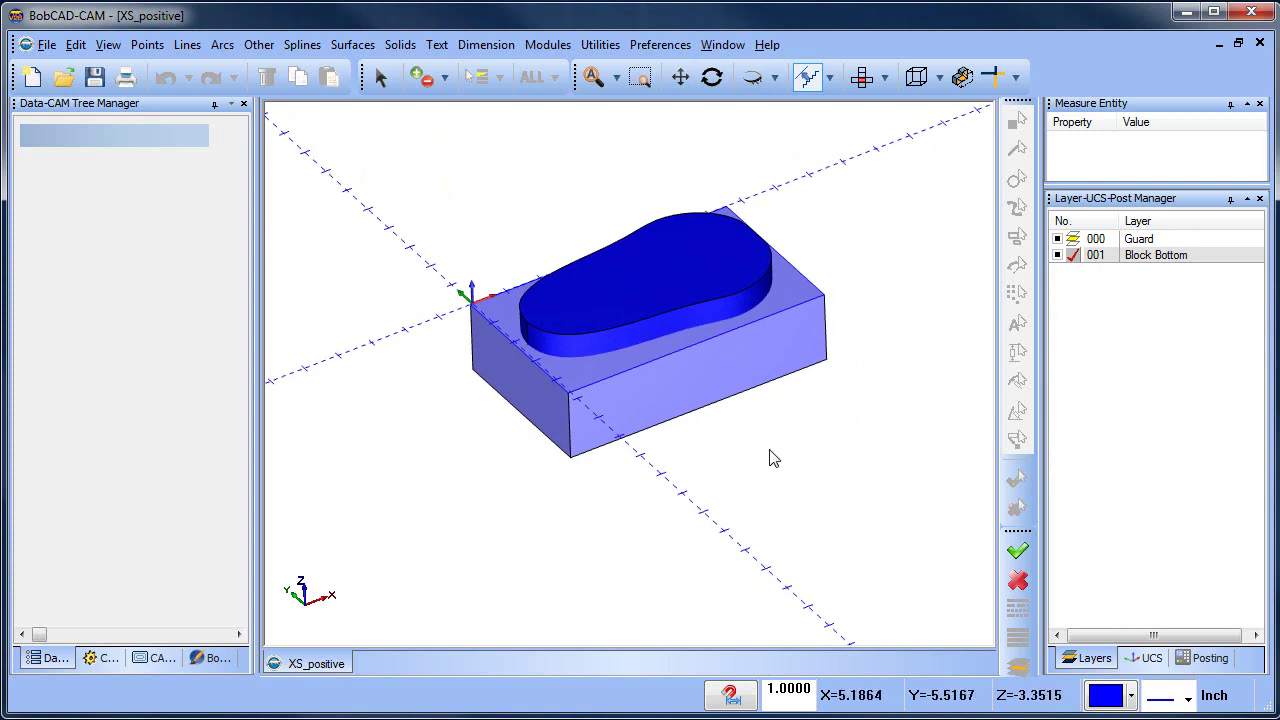
pyautogui.moveTo(773, 458); pyautogui.dragTo(728, 470, button='middle')
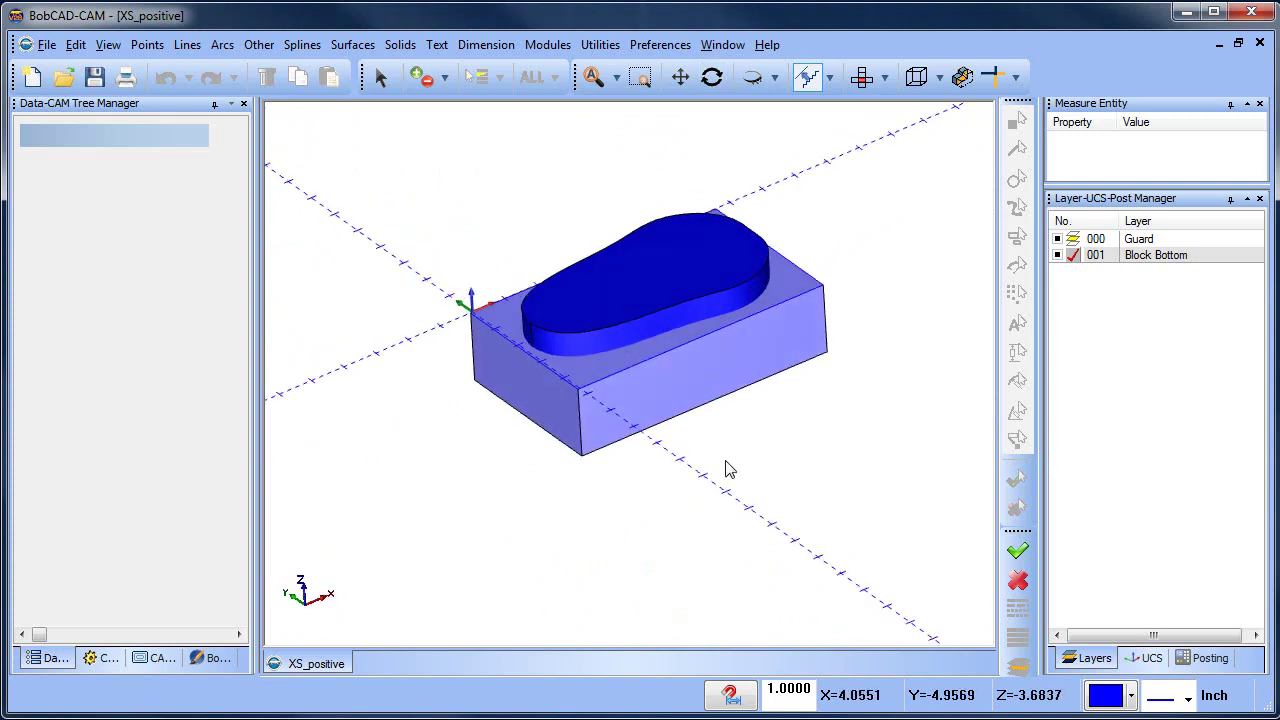
pyautogui.click(380, 77)
pyautogui.click(651, 277)
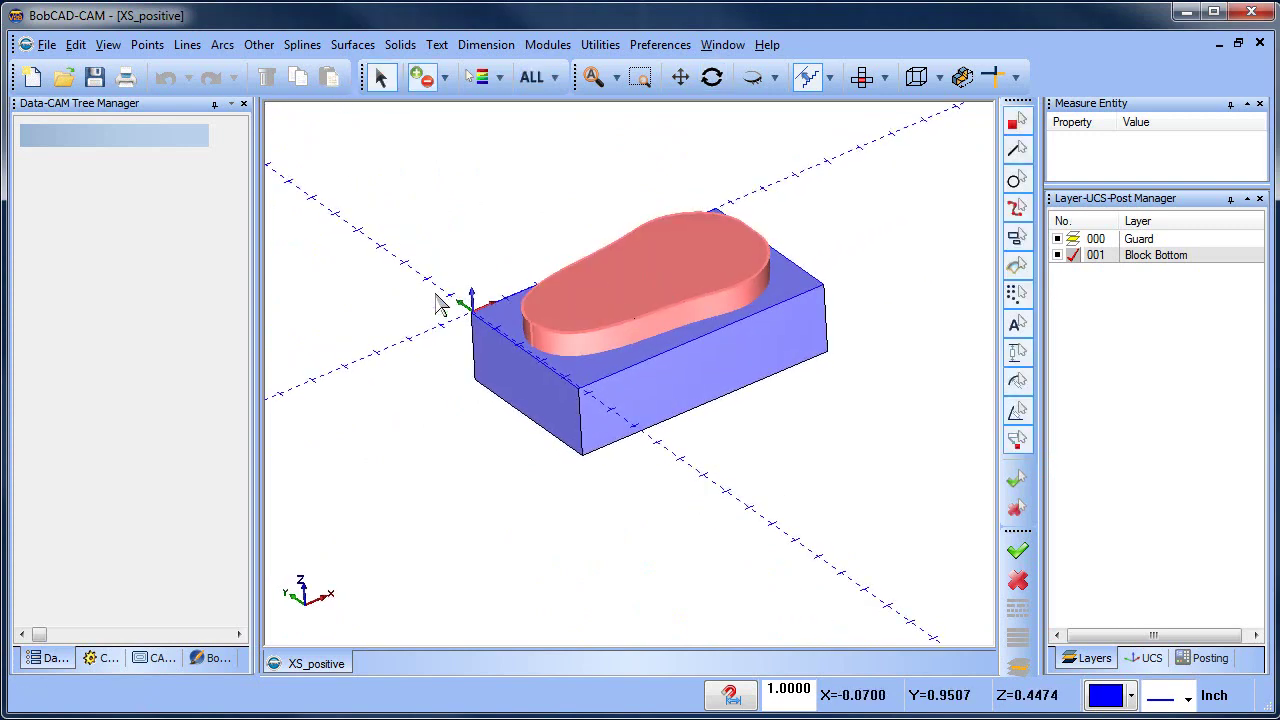
pyautogui.rightClick(409, 218)
pyautogui.click(434, 243)
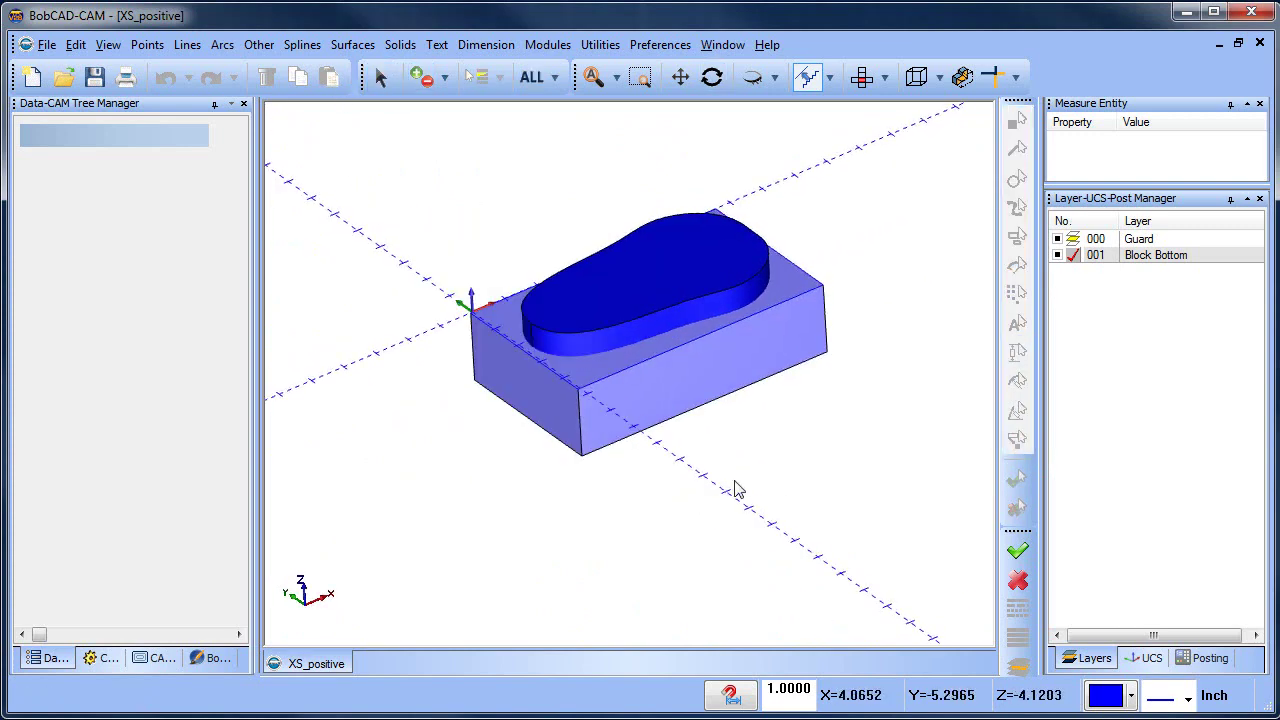
# Step: Turn off the X-Y axis display in the part settings
pyautogui.moveTo(735, 490); pyautogui.dragTo(714, 445, button='middle')
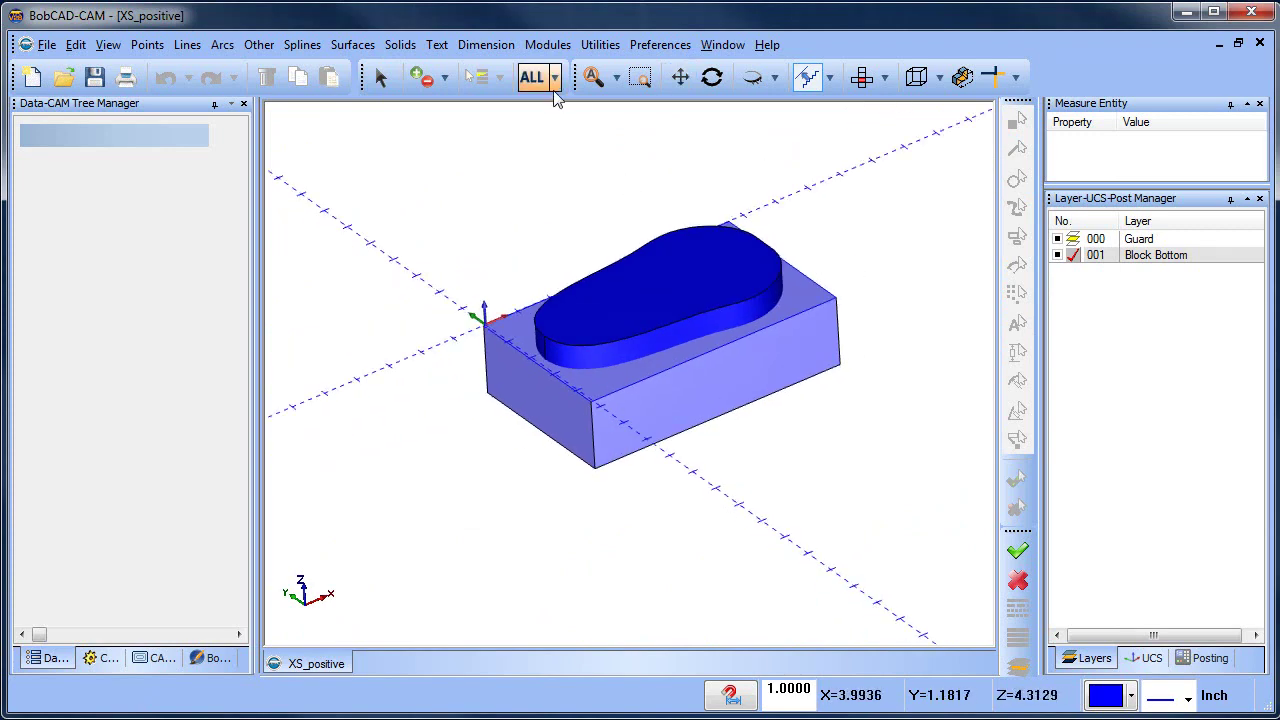
pyautogui.click(608, 47)
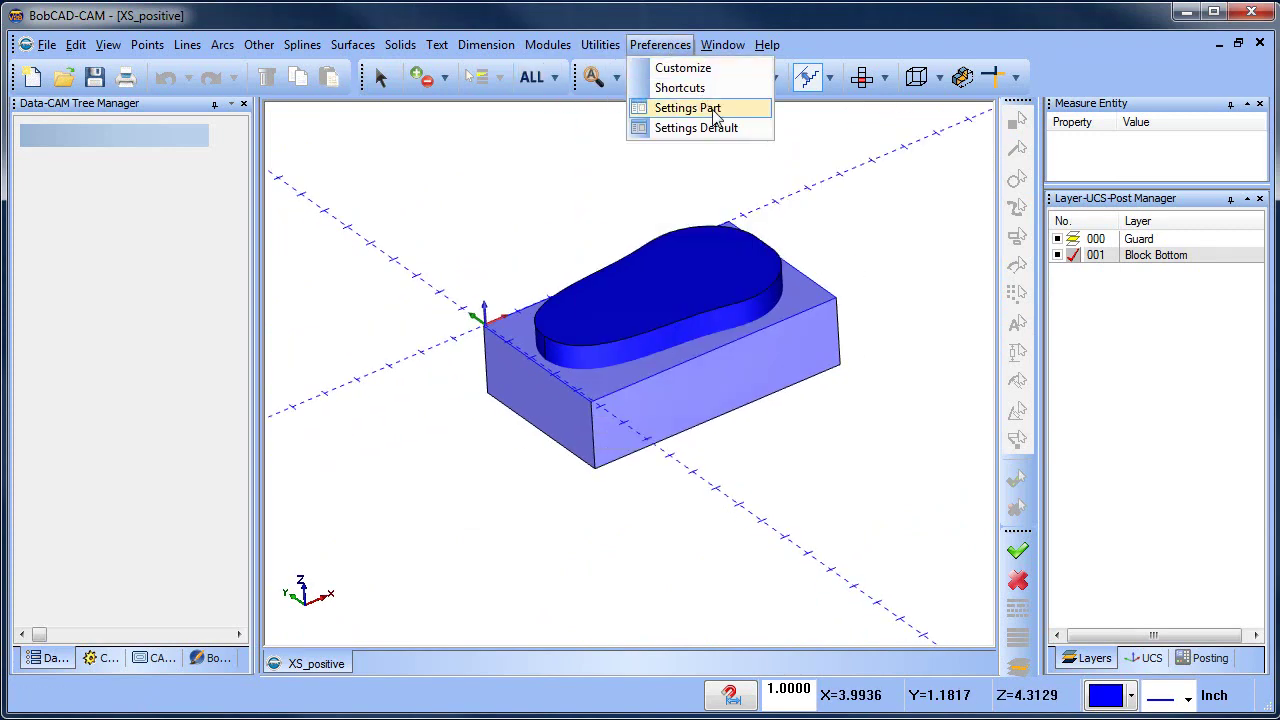
pyautogui.click(714, 112)
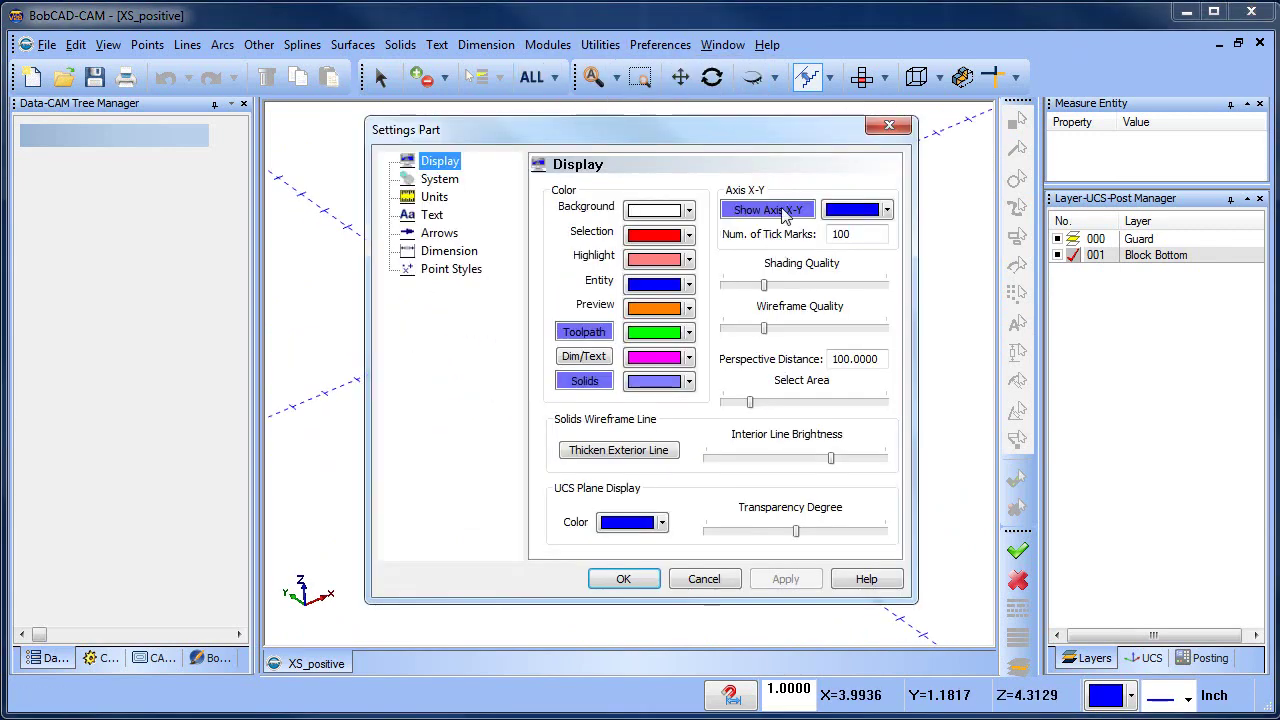
pyautogui.click(623, 583)
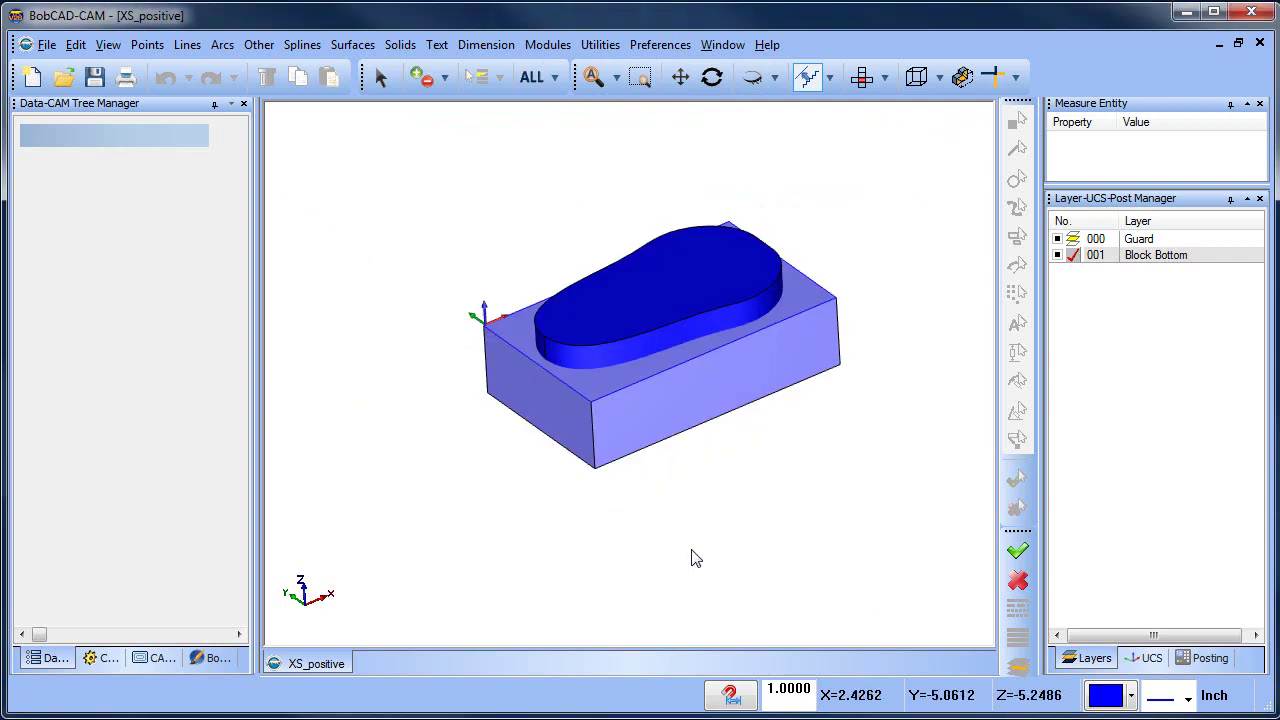
pyautogui.click(400, 47)
pyautogui.click(432, 213)
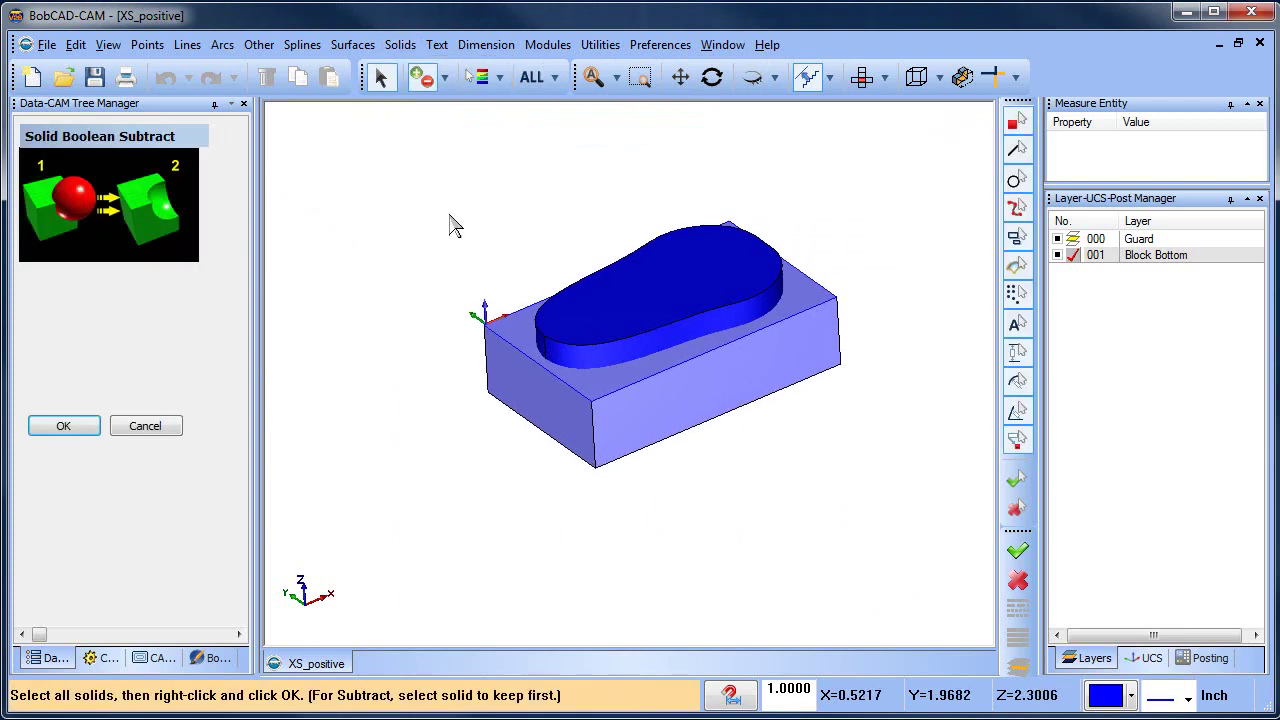
pyautogui.click(515, 370)
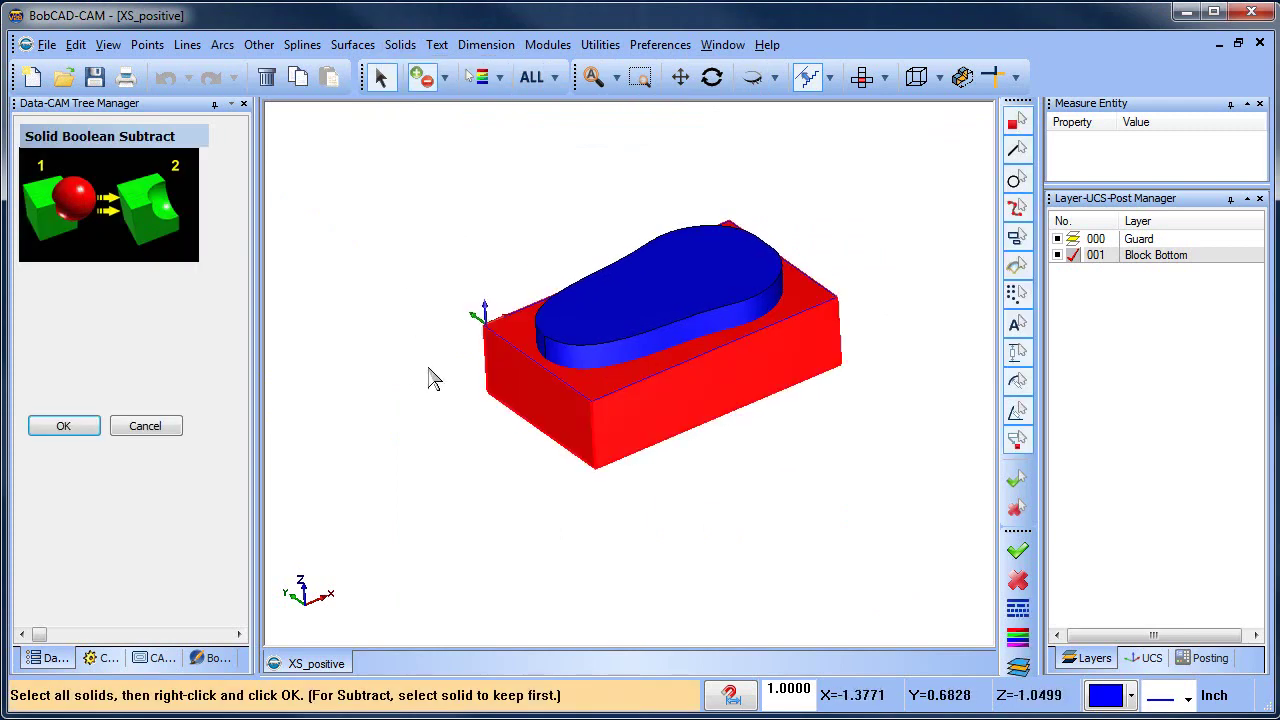
pyautogui.click(610, 272)
pyautogui.rightClick(466, 194)
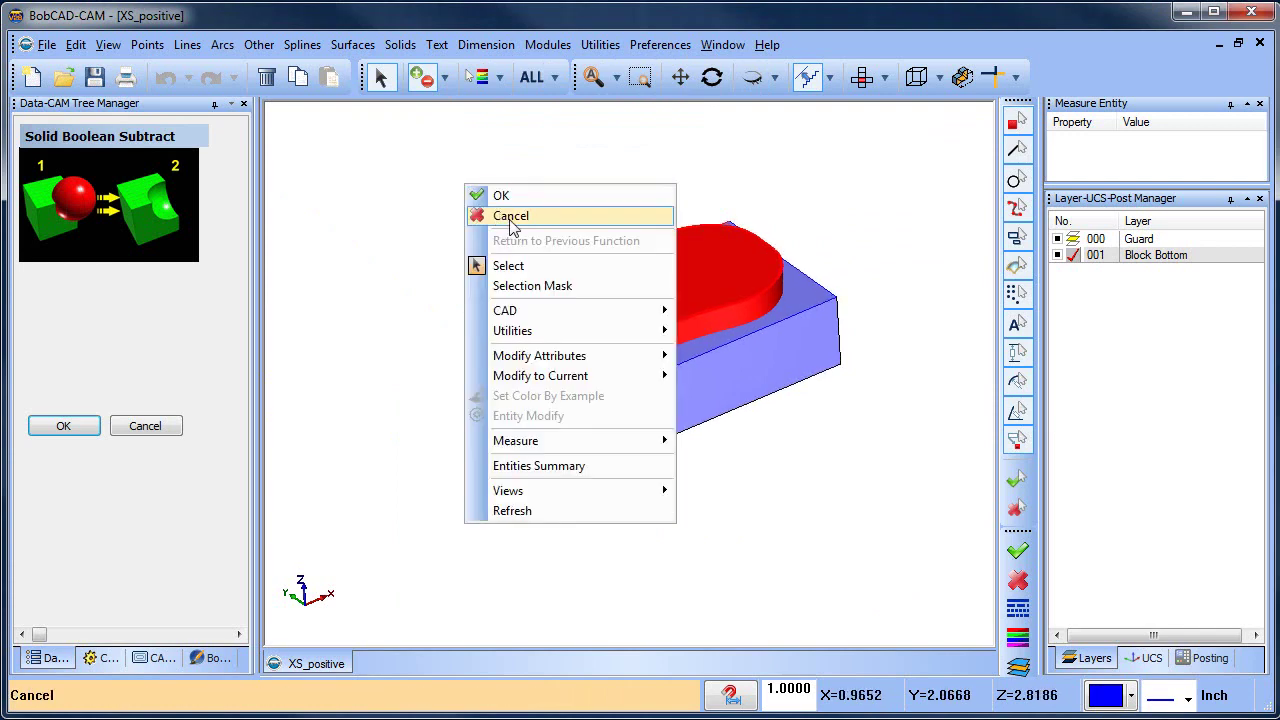
pyautogui.click(511, 217)
pyautogui.click(400, 44)
pyautogui.click(466, 209)
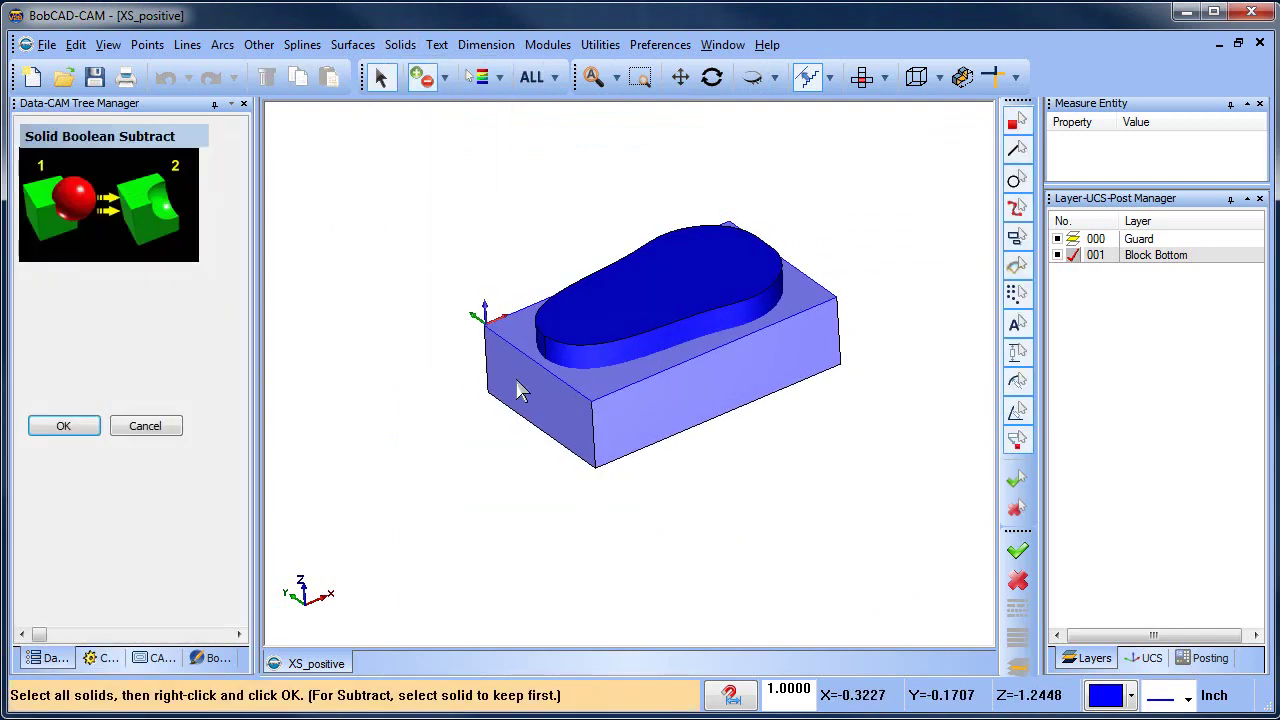
pyautogui.click(518, 390)
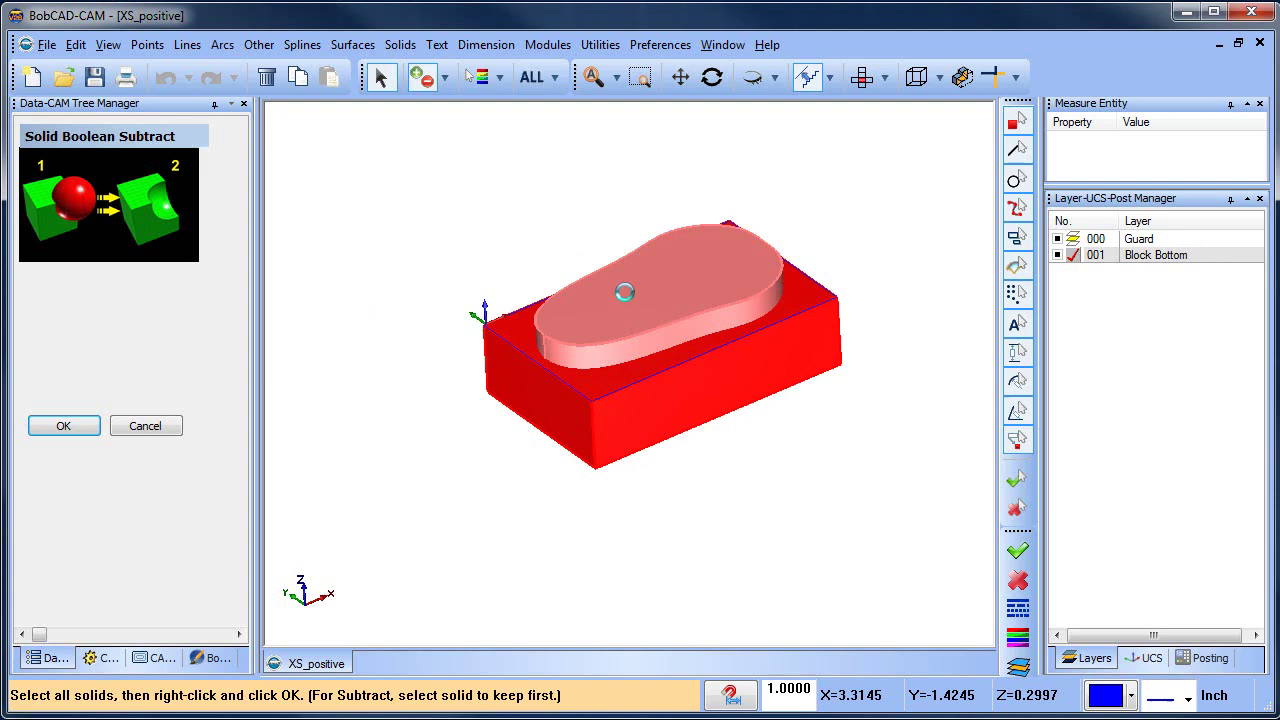
pyautogui.click(626, 286)
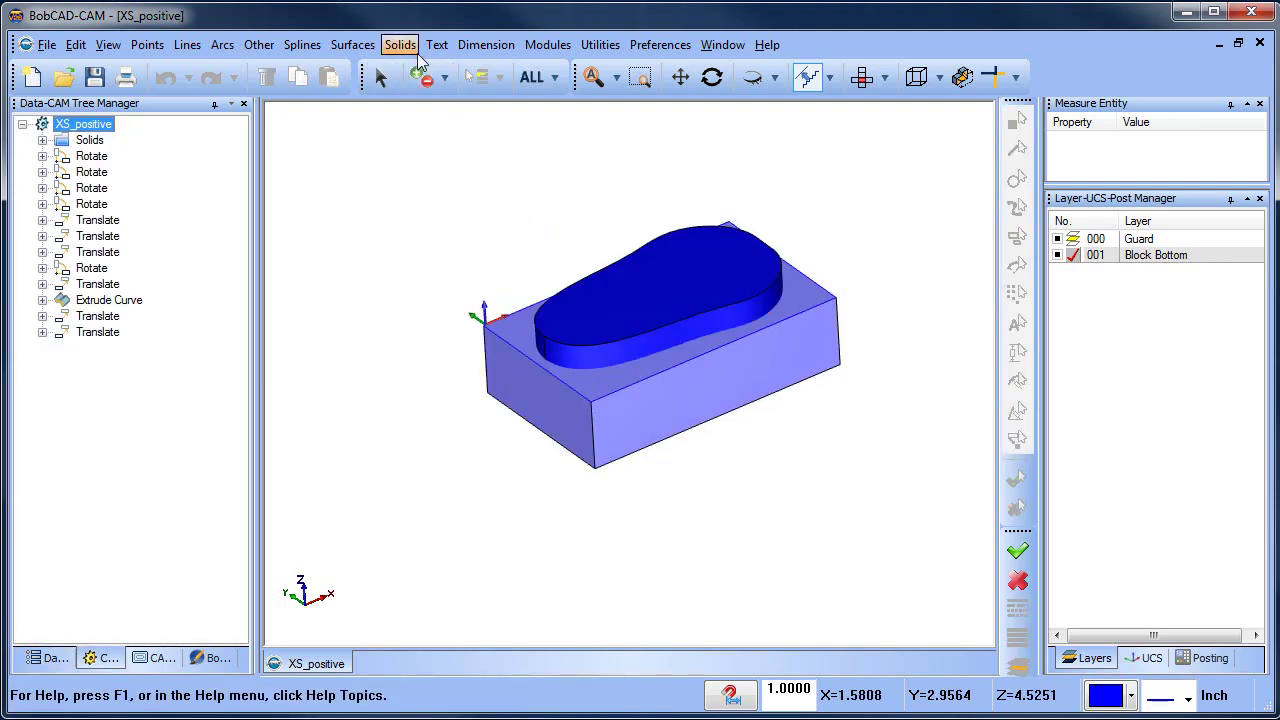
# Step: Try a Solid Boolean Subtract of the foot-shaped guard solid from the rectangular block, selecting the block first as the solid to keep
pyautogui.click(400, 44)
pyautogui.click(440, 212)
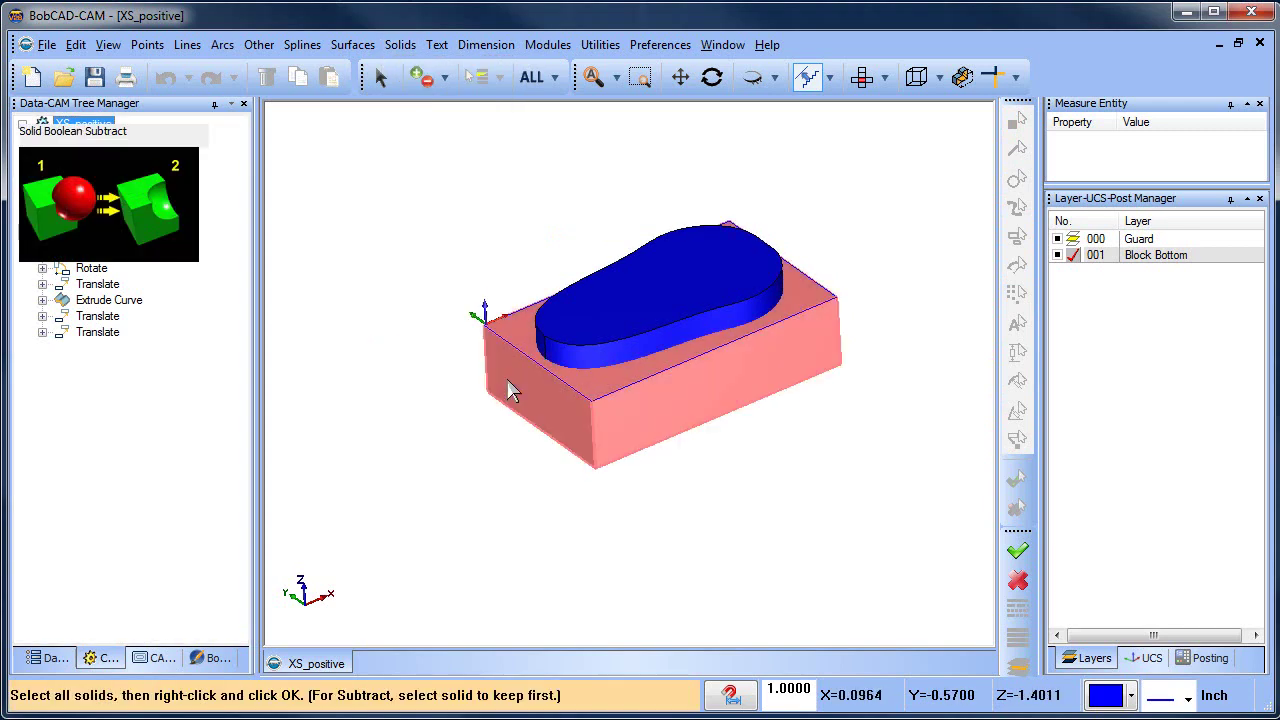
pyautogui.click(500, 340)
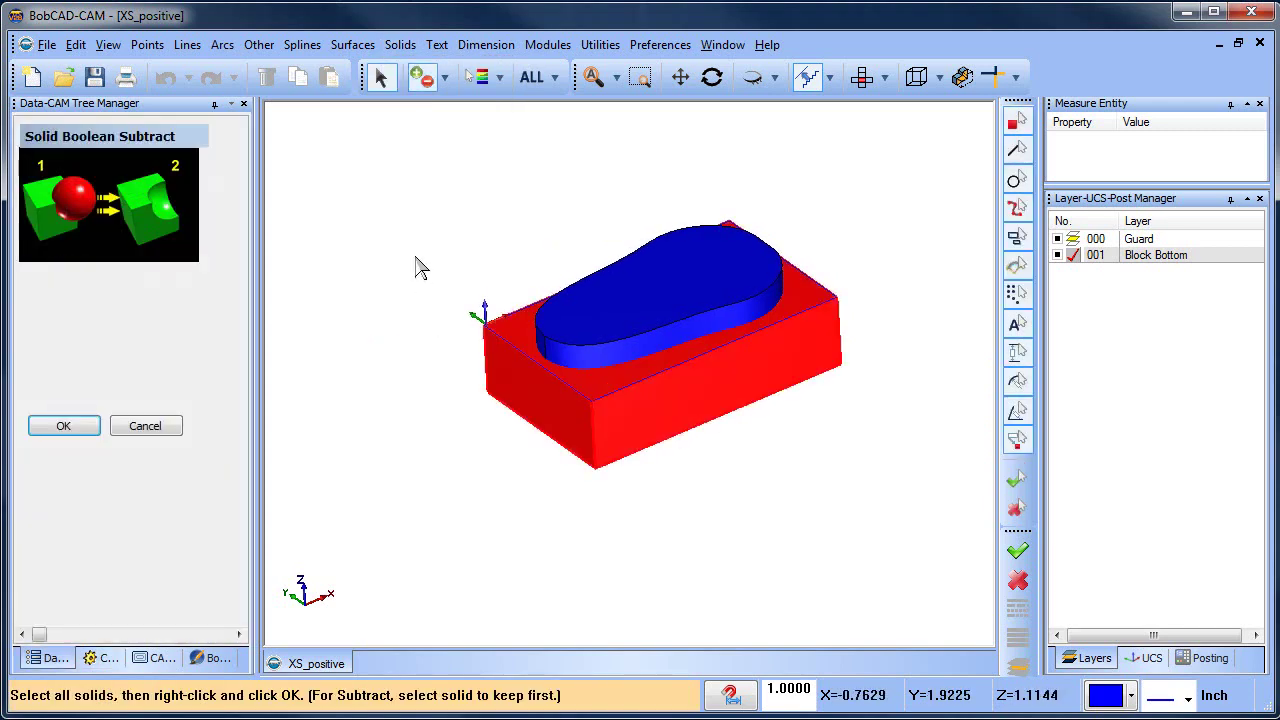
pyautogui.click(598, 275)
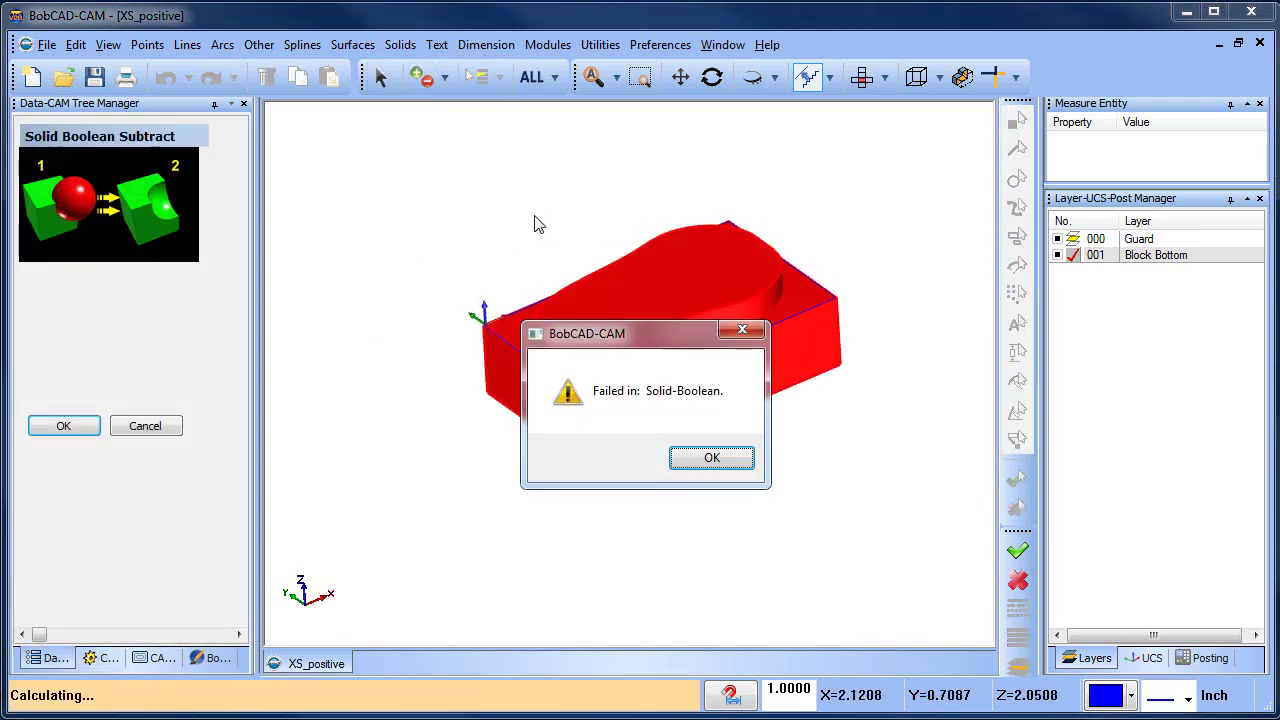
pyautogui.click(709, 461)
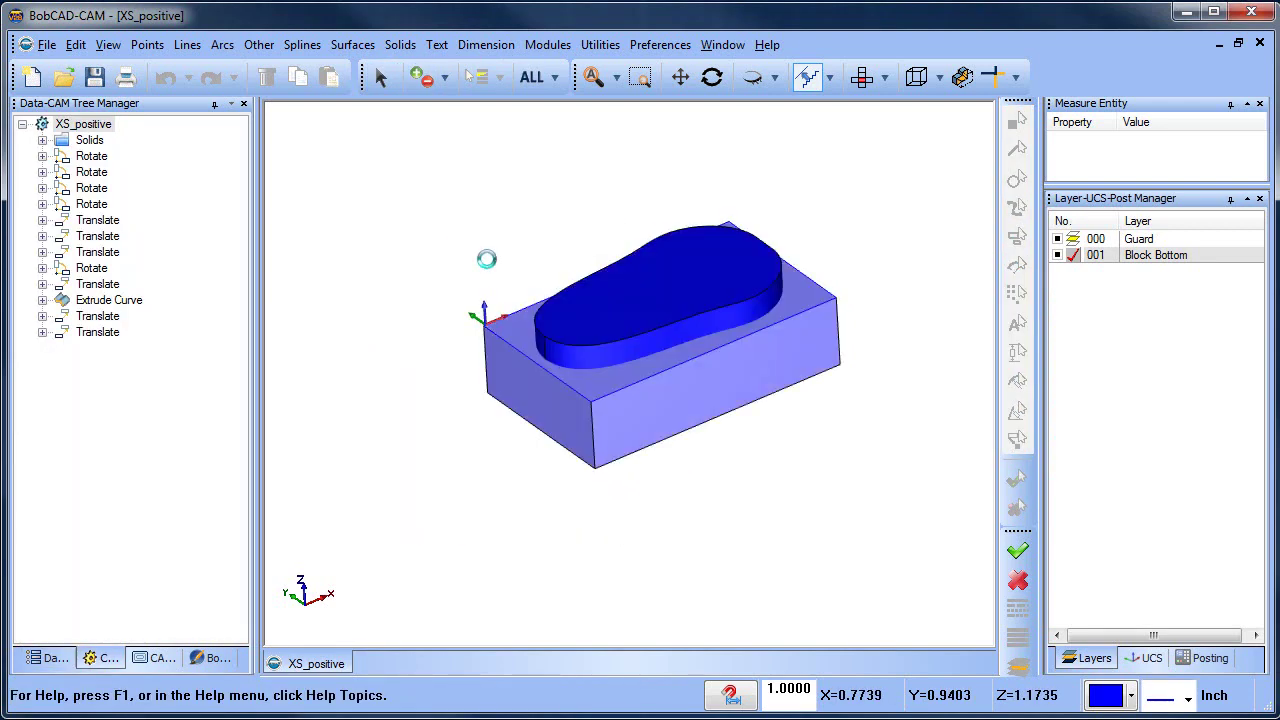
# Step: Make the Guard layer active and hide the Block Bottom layer
pyautogui.moveTo(751, 443)
pyautogui.mouseDown(button='middle')
pyautogui.moveTo(753, 347)
pyautogui.moveTo(763, 429)
pyautogui.moveTo(692, 360)
pyautogui.mouseUp(button='middle')
pyautogui.click(1073, 239)
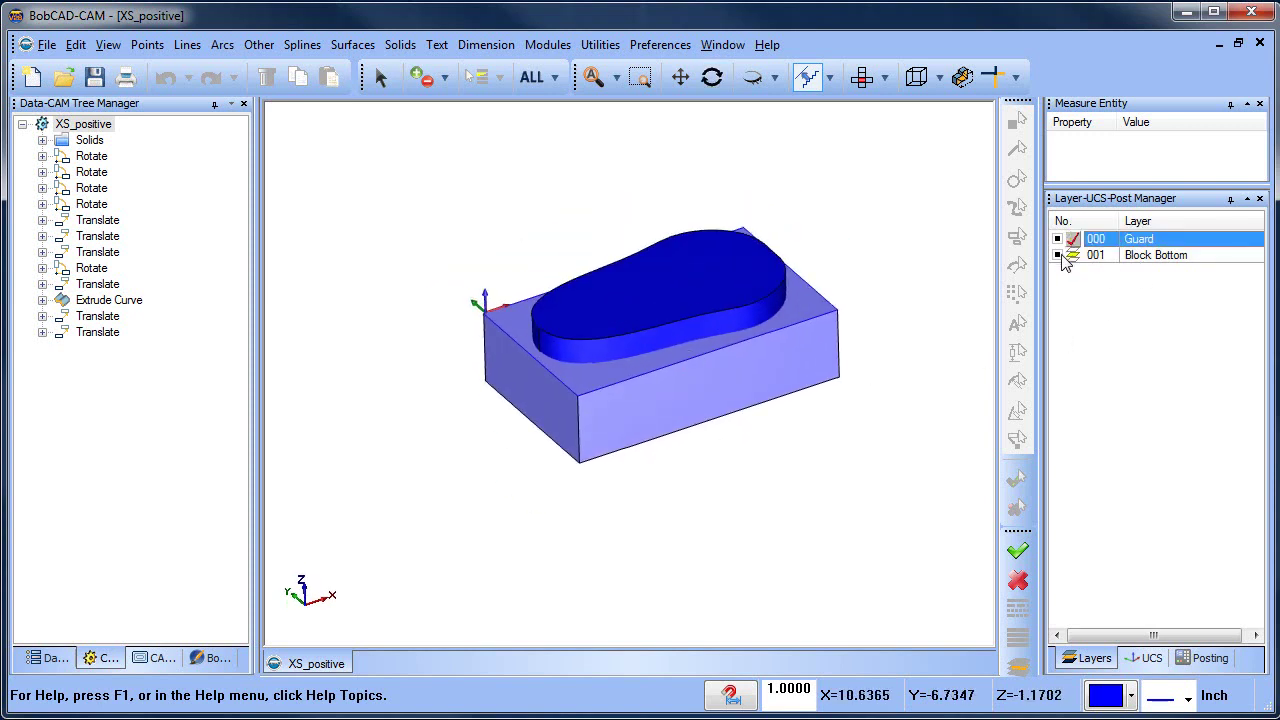
pyautogui.click(1057, 255)
pyautogui.moveTo(651, 480); pyautogui.dragTo(670, 407, button='middle')
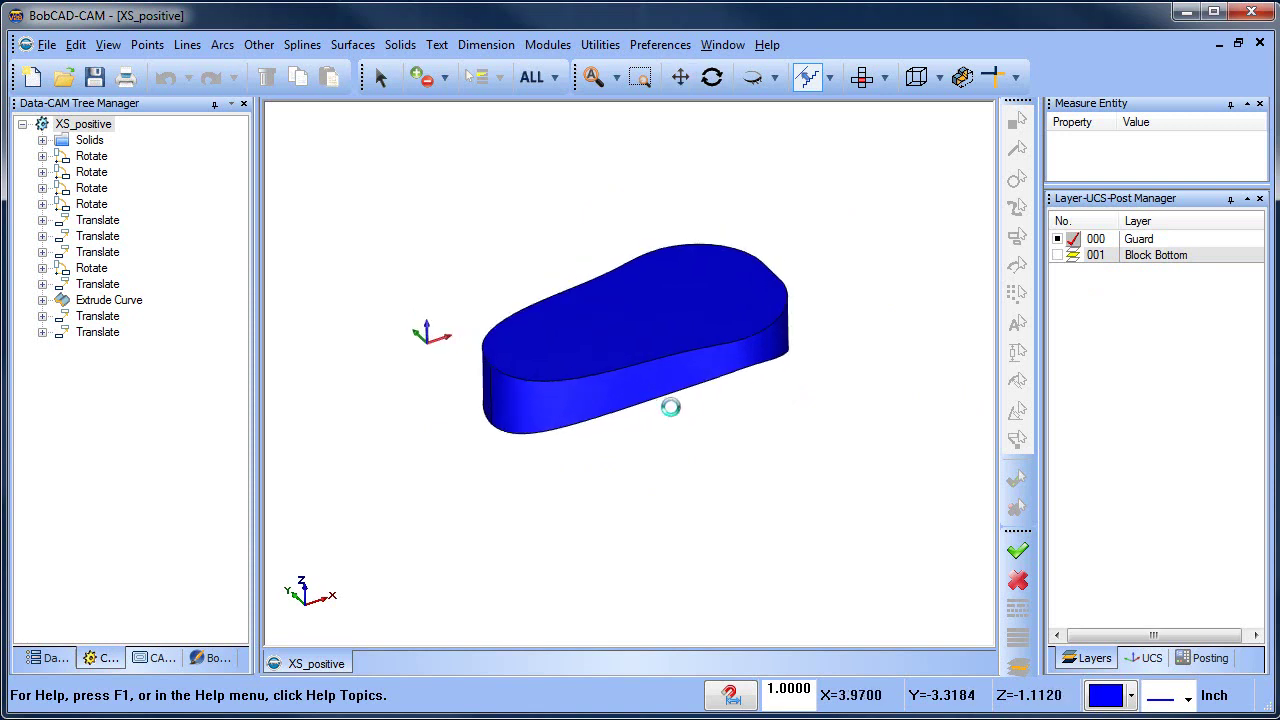
# Step: Unstitch the foot-shaped guard solid into separate surfaces
pyautogui.click(600, 44)
pyautogui.moveTo(696, 237)
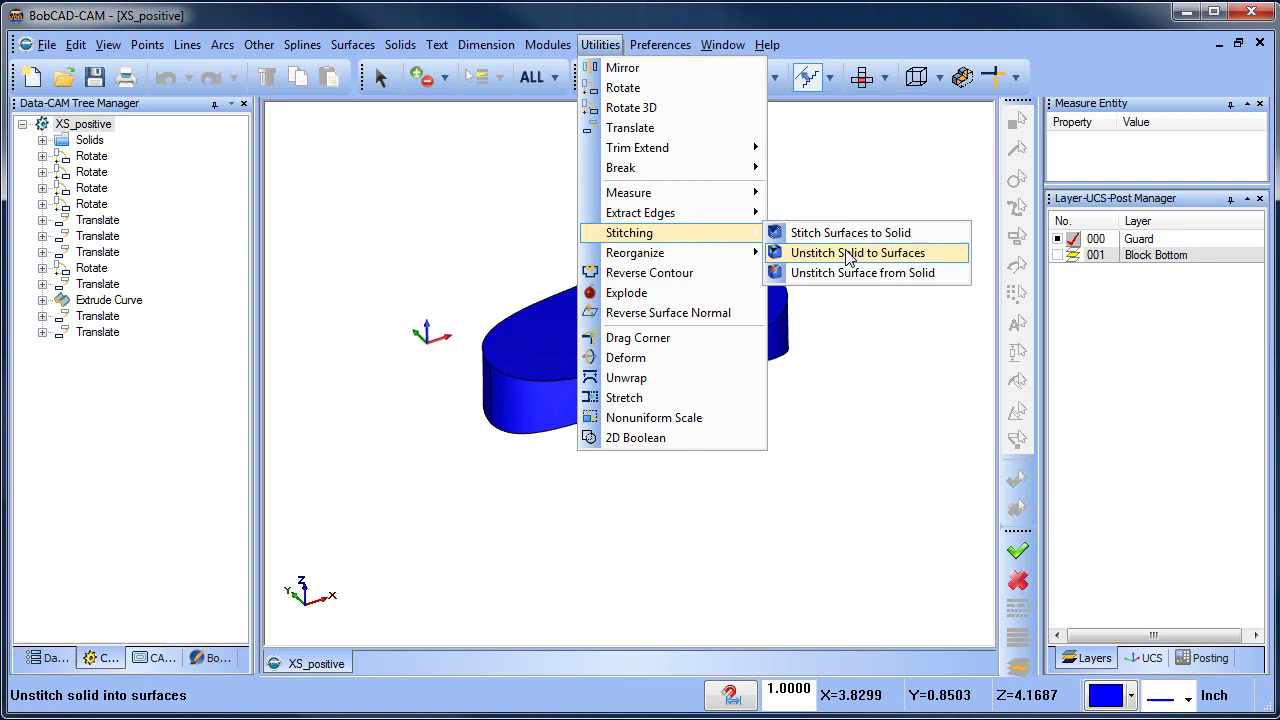
pyautogui.click(848, 253)
pyautogui.click(775, 285)
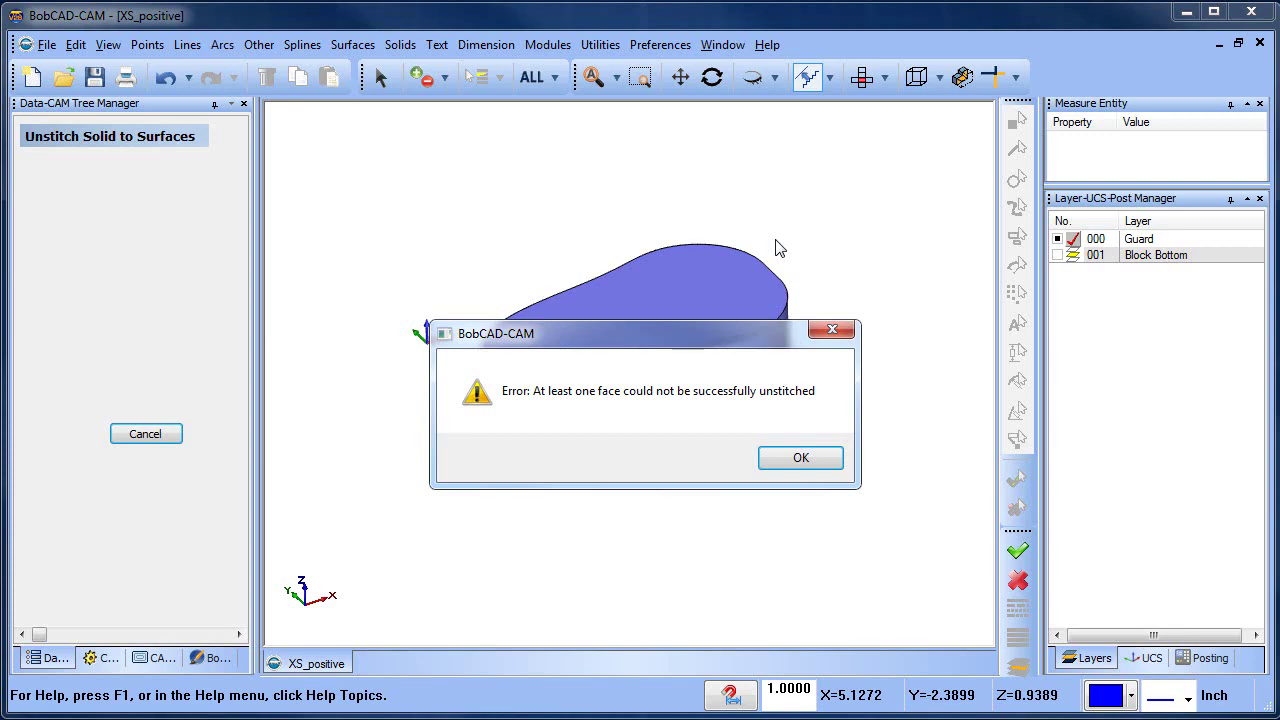
pyautogui.click(800, 458)
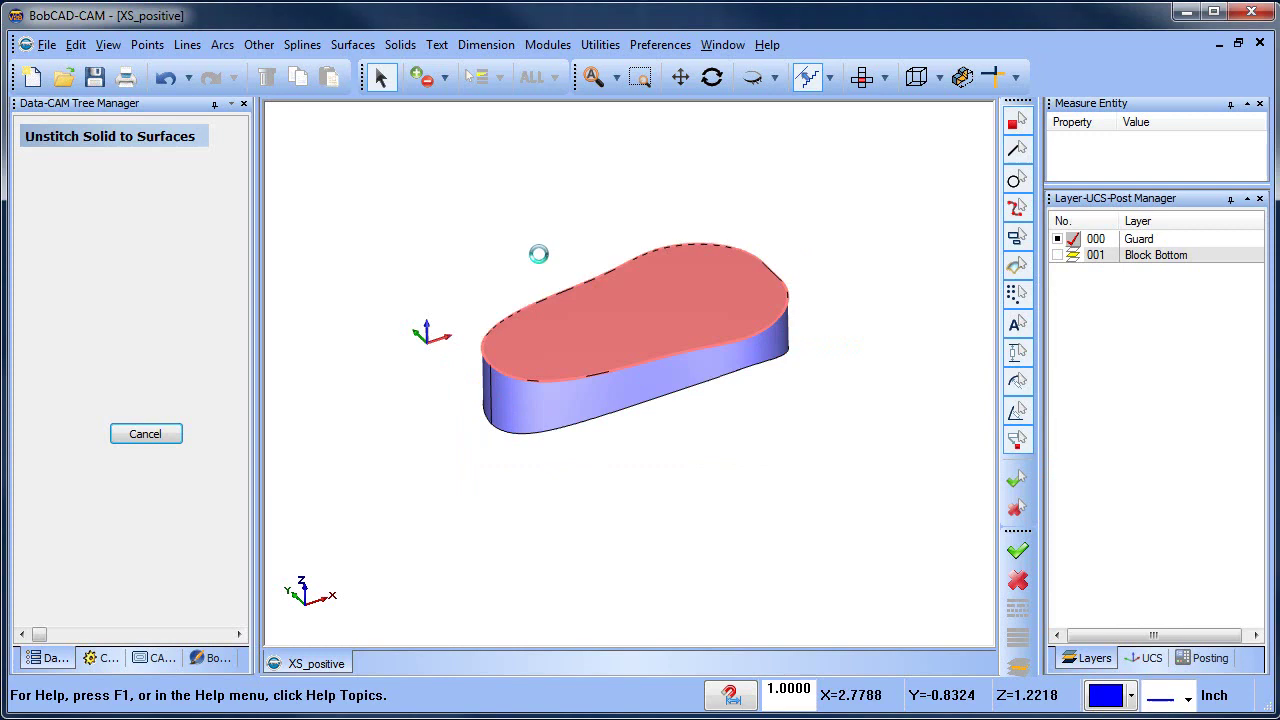
pyautogui.rightClick(470, 197)
pyautogui.click(516, 233)
# Step: Inspect the unstitched guard surfaces from below and above, and undo the unstitching
pyautogui.moveTo(725, 434); pyautogui.dragTo(706, 291, button='middle')
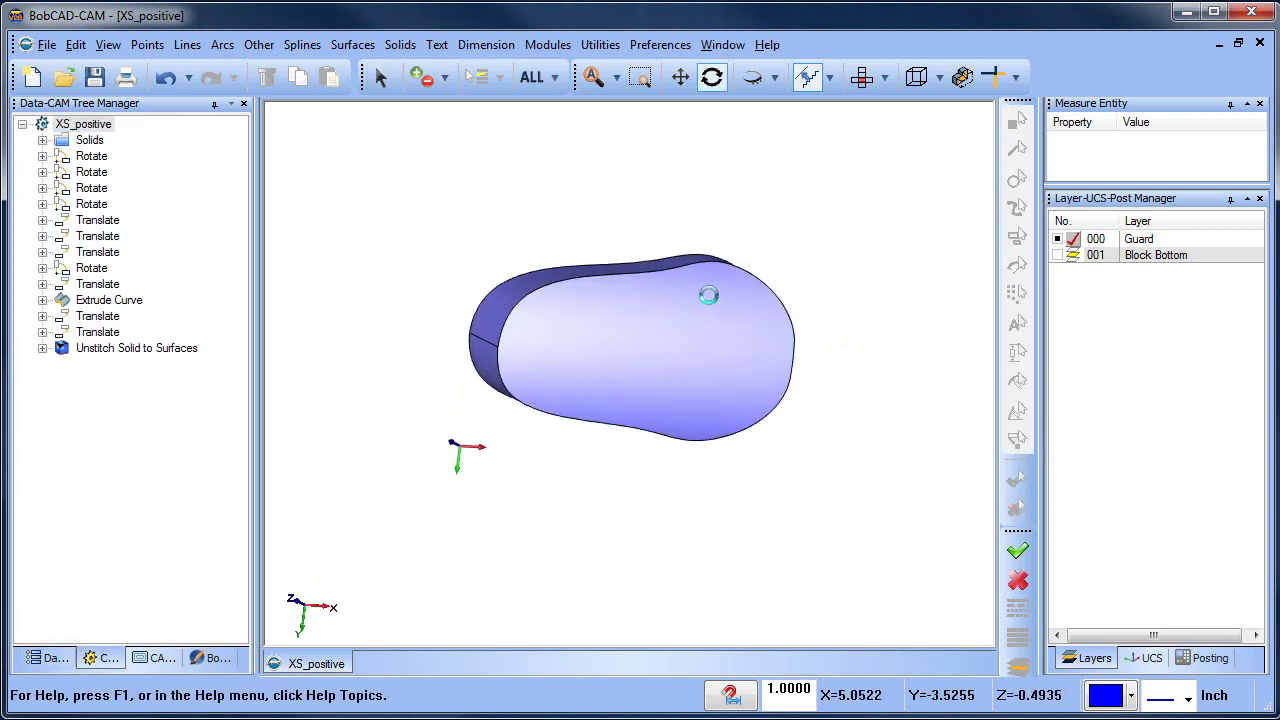
pyautogui.moveTo(711, 517)
pyautogui.mouseDown(button='middle')
pyautogui.moveTo(706, 354)
pyautogui.moveTo(723, 414)
pyautogui.moveTo(709, 437)
pyautogui.moveTo(666, 420)
pyautogui.moveTo(709, 446)
pyautogui.moveTo(700, 437)
pyautogui.moveTo(731, 431)
pyautogui.moveTo(686, 383)
pyautogui.moveTo(700, 423)
pyautogui.moveTo(694, 414)
pyautogui.moveTo(746, 449)
pyautogui.moveTo(731, 391)
pyautogui.moveTo(742, 446)
pyautogui.mouseUp(button='middle')
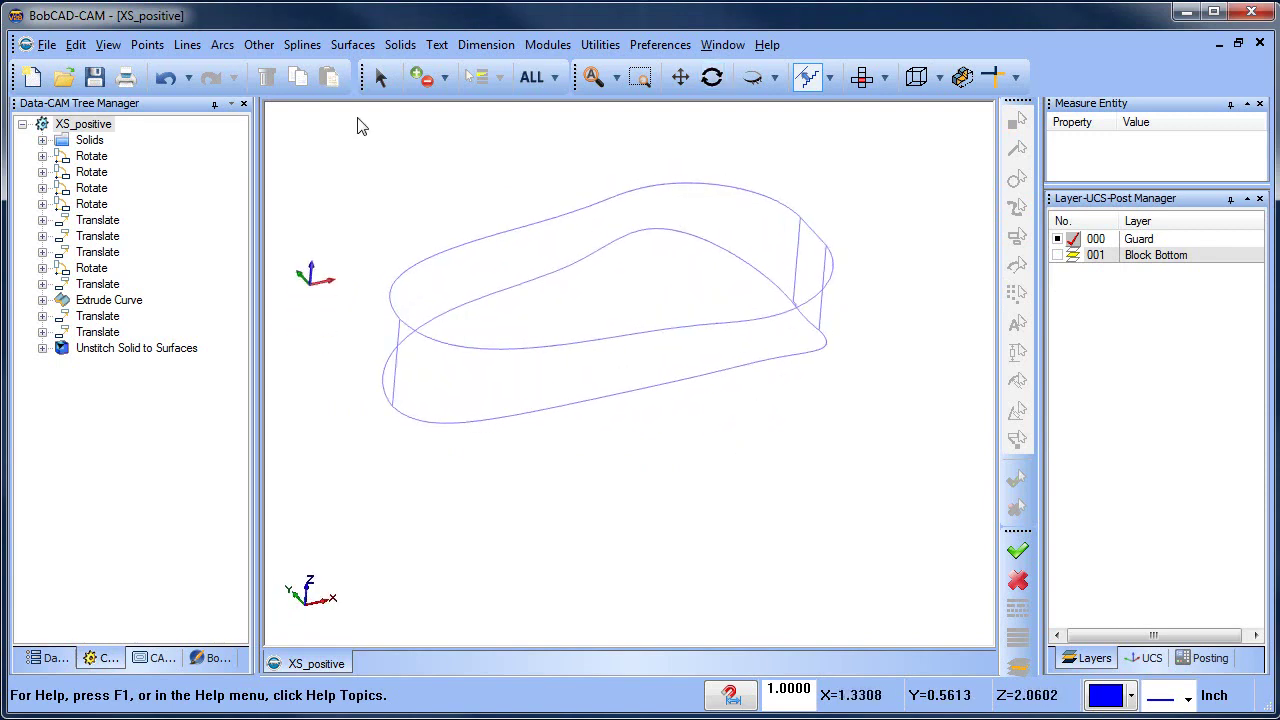
pyautogui.click(165, 77)
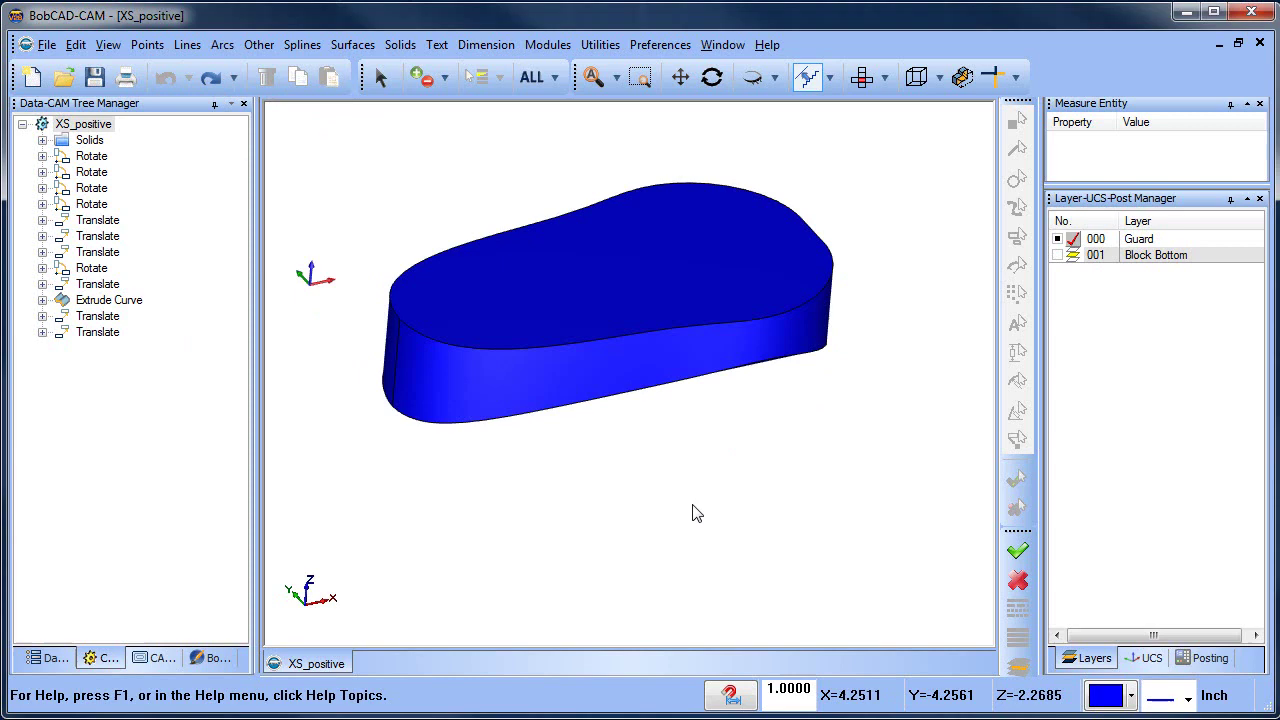
# Step: Unstitch the guard solid to surfaces again, selecting it in wireframe display
pyautogui.moveTo(673, 483)
pyautogui.mouseDown(button='middle')
pyautogui.moveTo(720, 420)
pyautogui.moveTo(689, 463)
pyautogui.moveTo(539, 466)
pyautogui.moveTo(640, 449)
pyautogui.moveTo(713, 484)
pyautogui.mouseUp(button='middle')
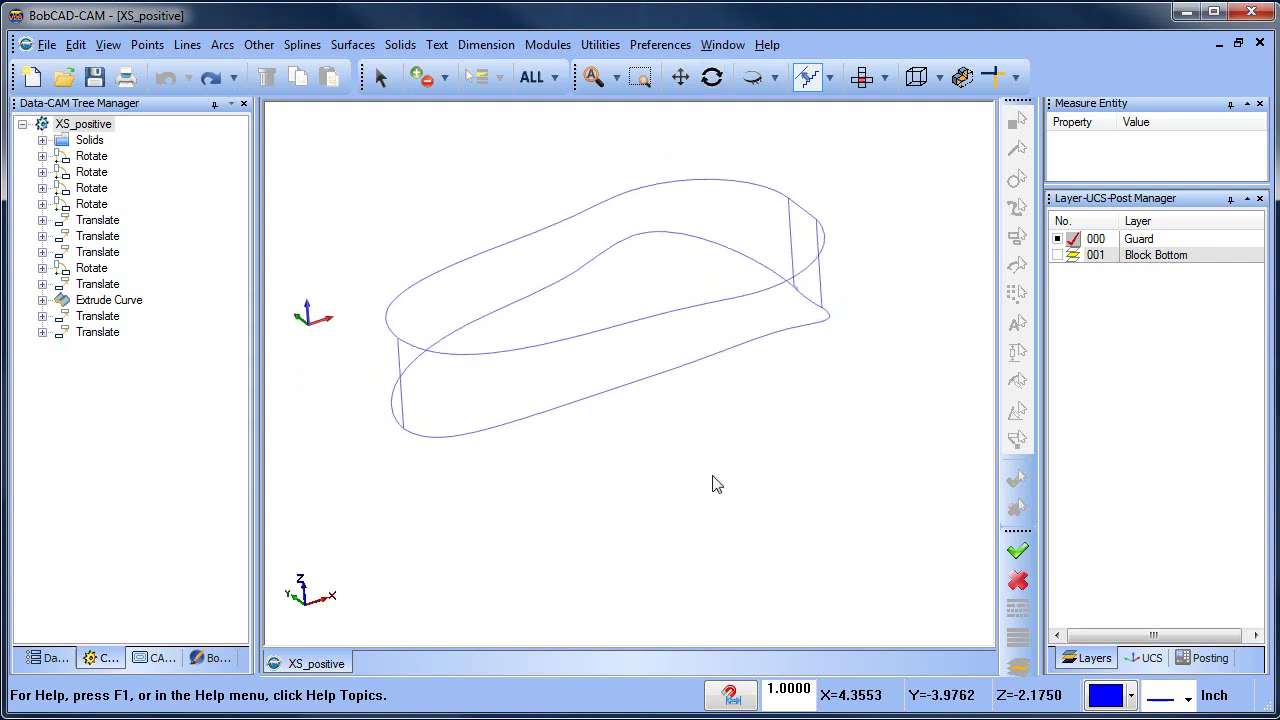
pyautogui.click(600, 45)
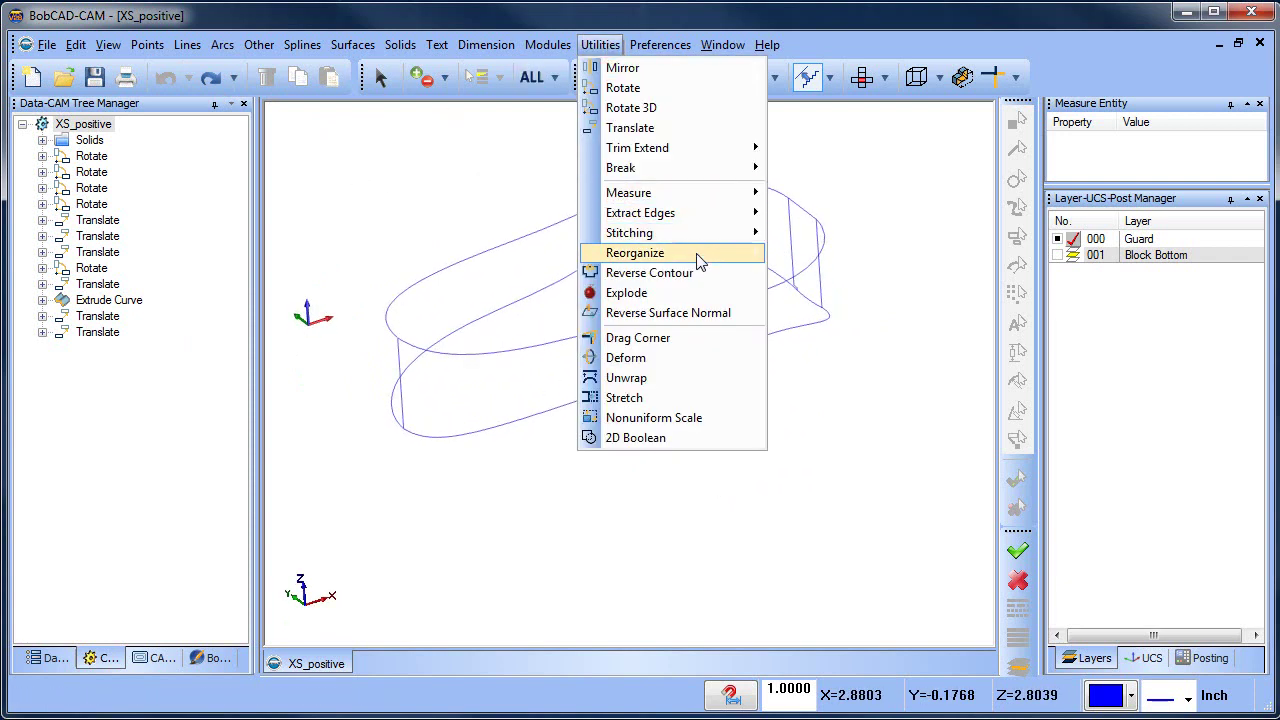
pyautogui.moveTo(718, 224)
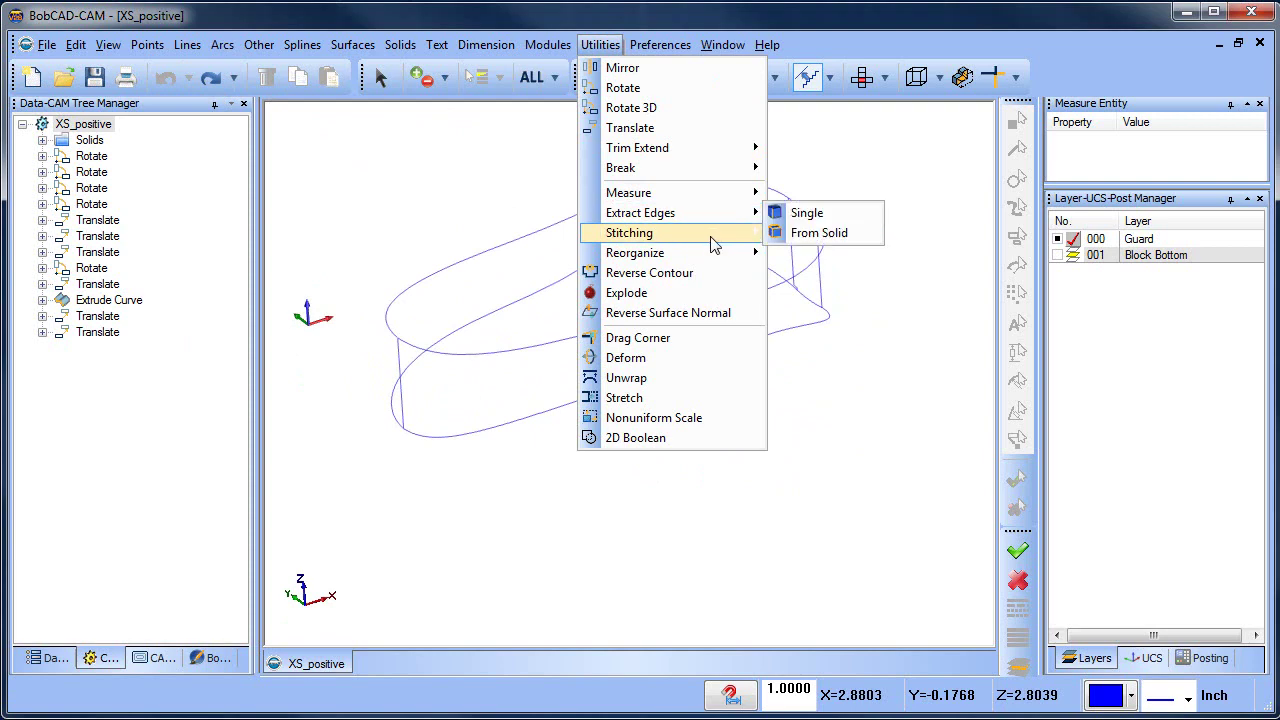
pyautogui.click(840, 252)
pyautogui.click(667, 313)
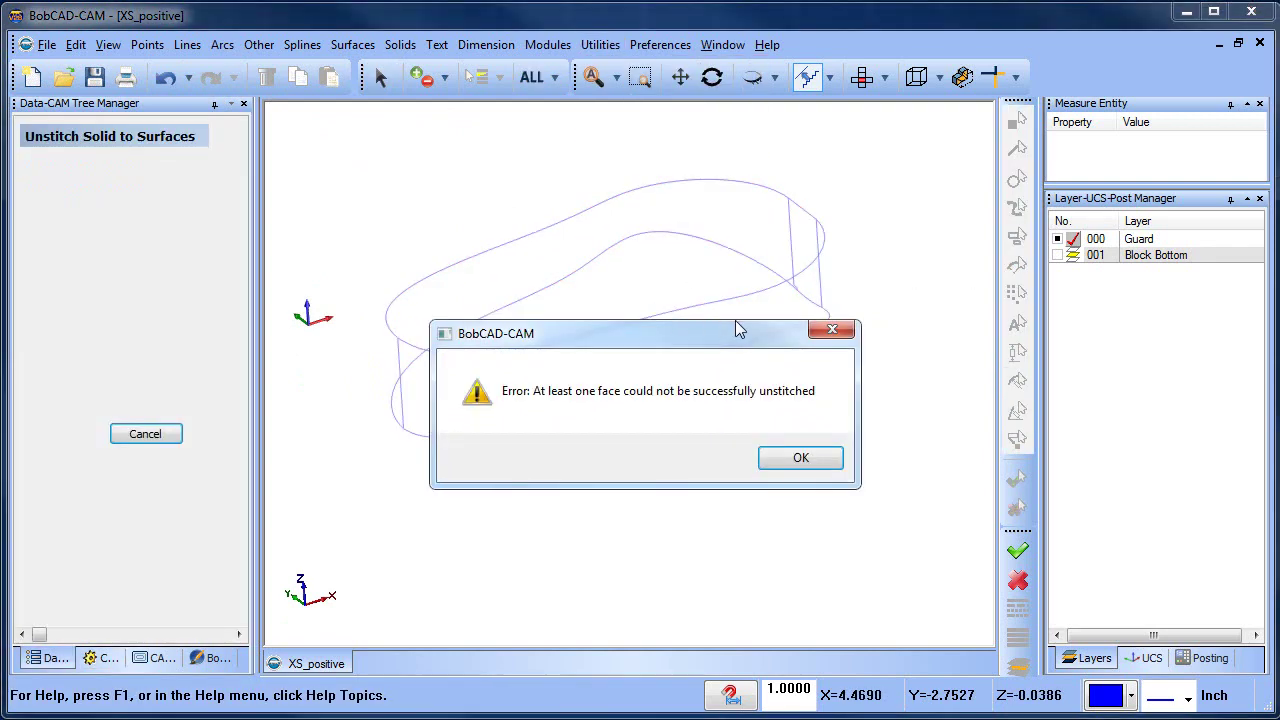
pyautogui.click(808, 460)
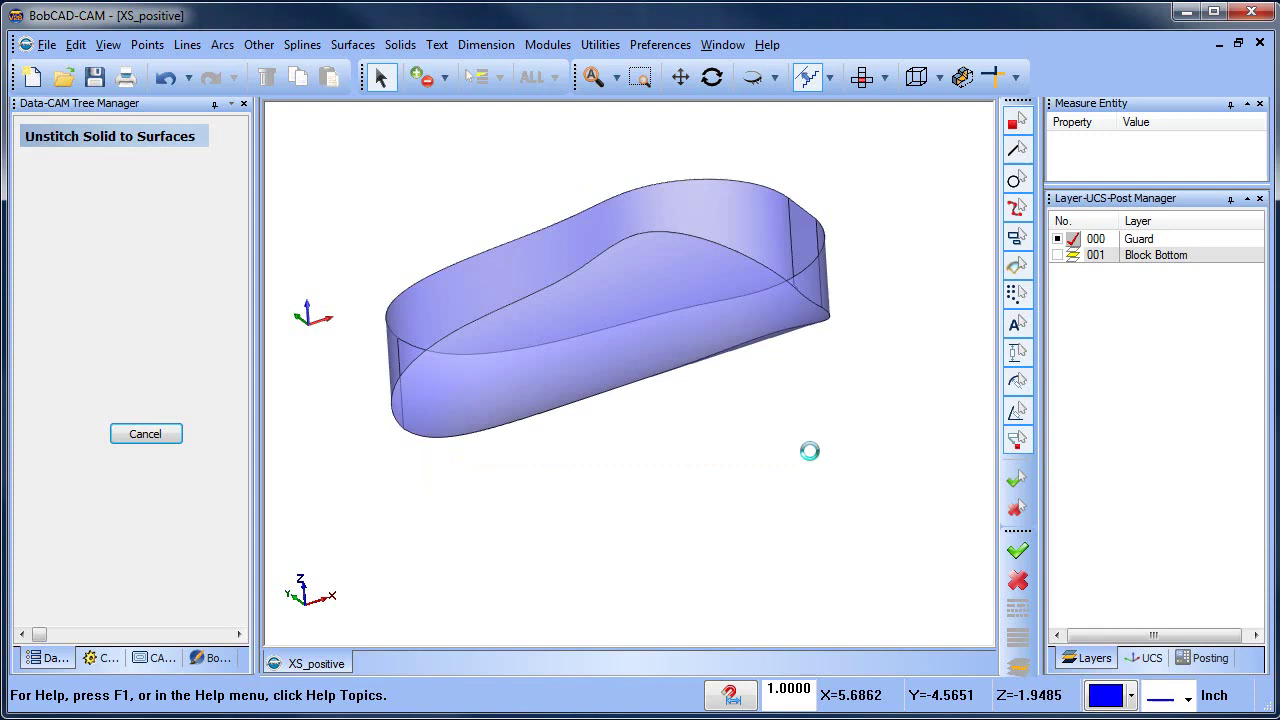
# Step: Examine the lower corner of the narrow flat side face and the surrounding guard walls for defective edges
pyautogui.moveTo(810, 432); pyautogui.dragTo(686, 363, button='middle')
pyautogui.scroll(4, 766, 369)
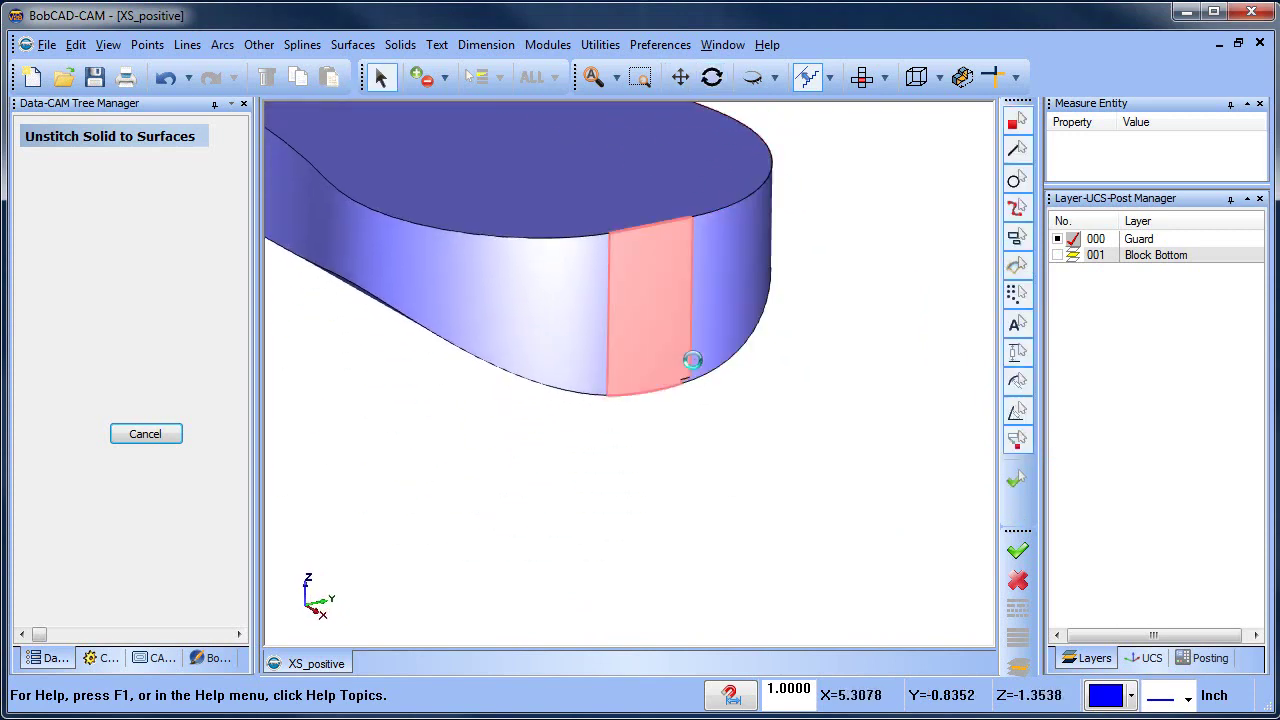
pyautogui.scroll(4, 697, 404)
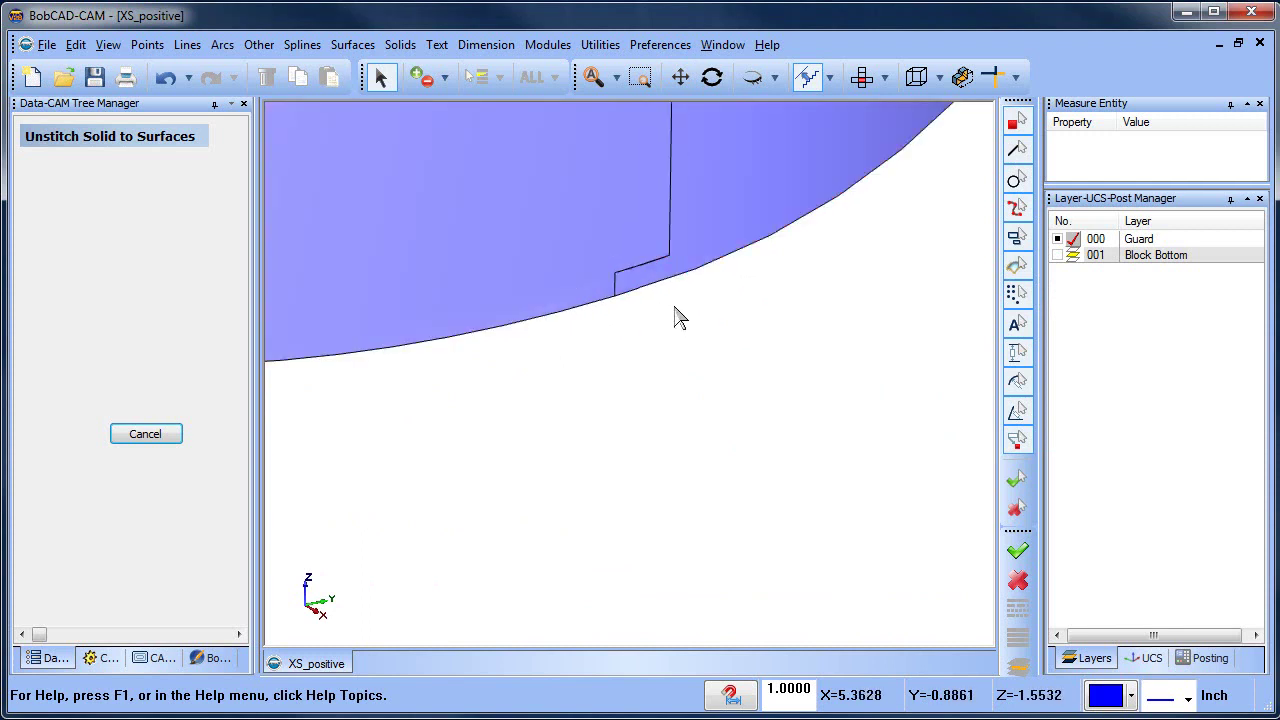
pyautogui.scroll(-5, 676, 316)
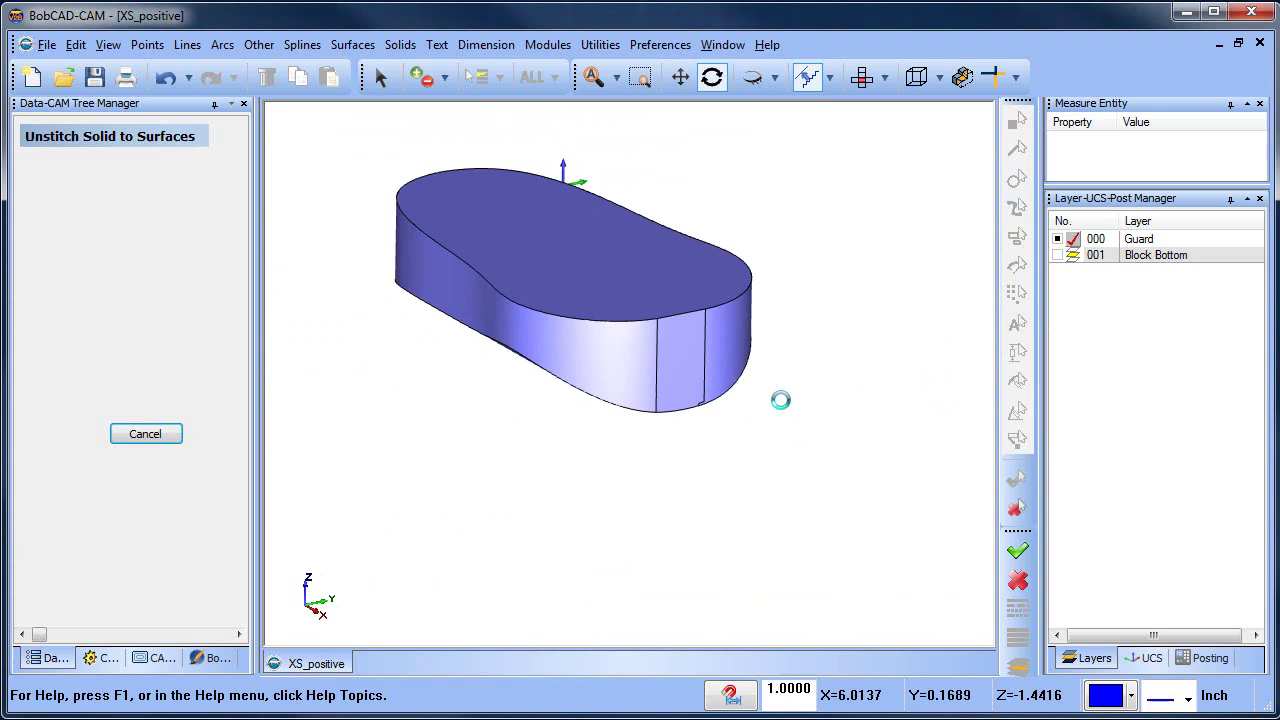
pyautogui.moveTo(780, 400); pyautogui.dragTo(739, 398)
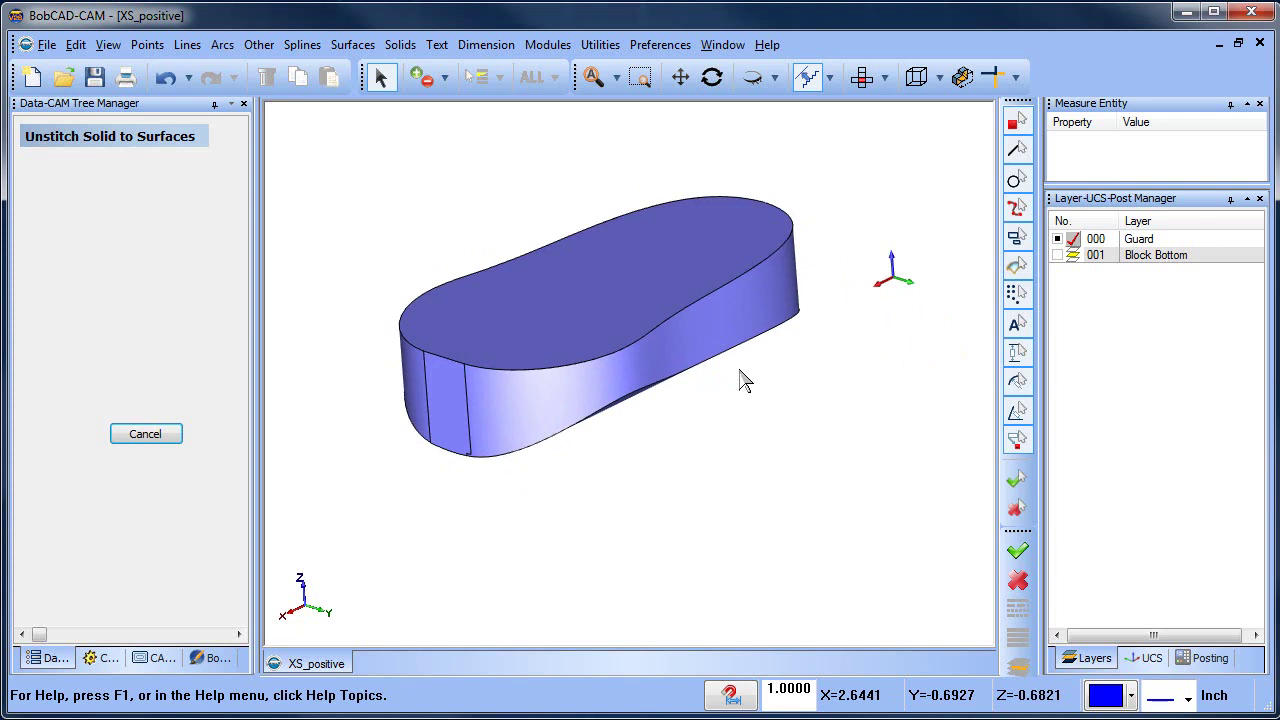
# Step: Delete the faulty long curved side wall surface and the adjoining narrow flat side face from the unstitched guard
pyautogui.rightClick(358, 166)
pyautogui.click(400, 172)
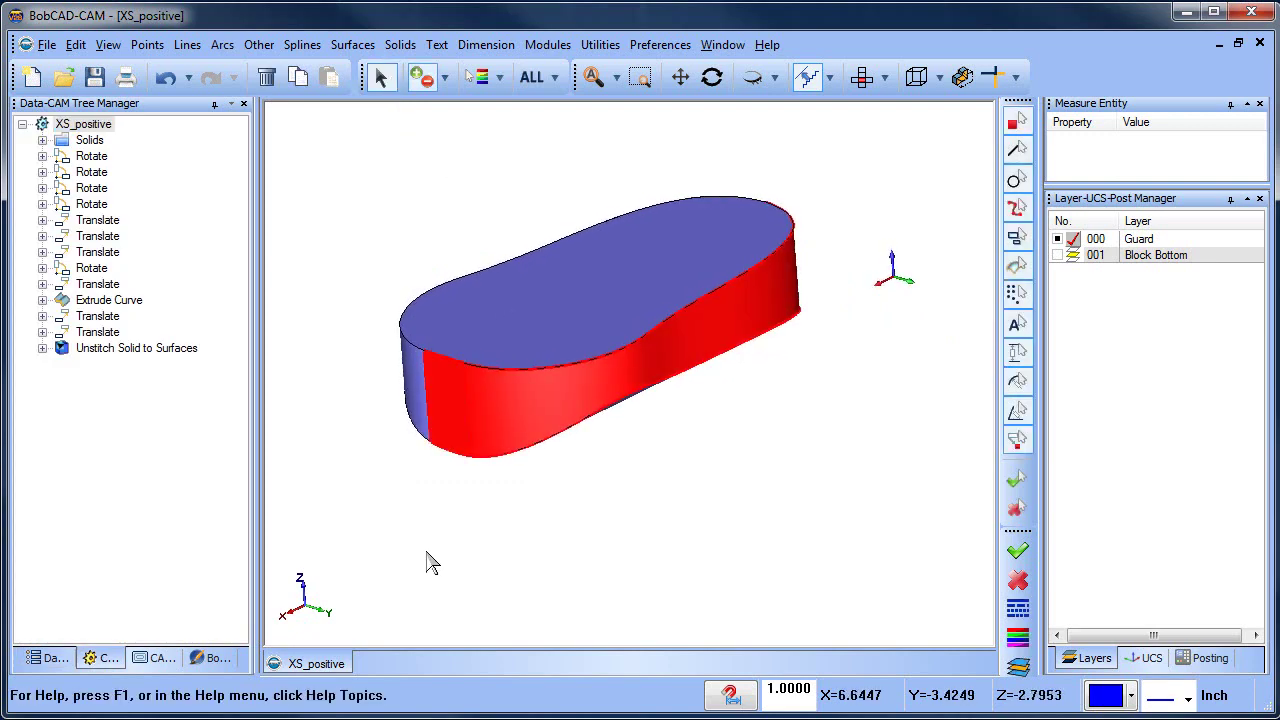
pyautogui.press('Delete')
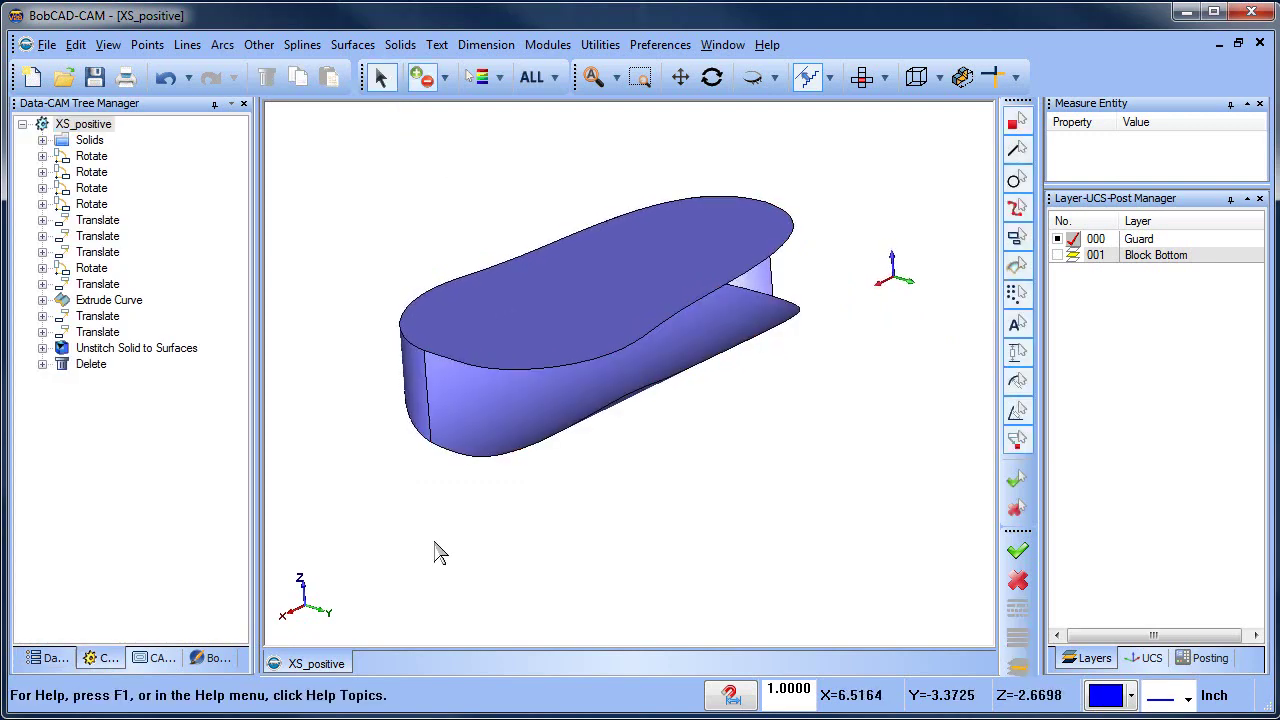
# Step: Add a new active layer below Block Bottom and extract the upper and lower edges bounding the guard's open side as single edges
pyautogui.rightClick(1133, 258)
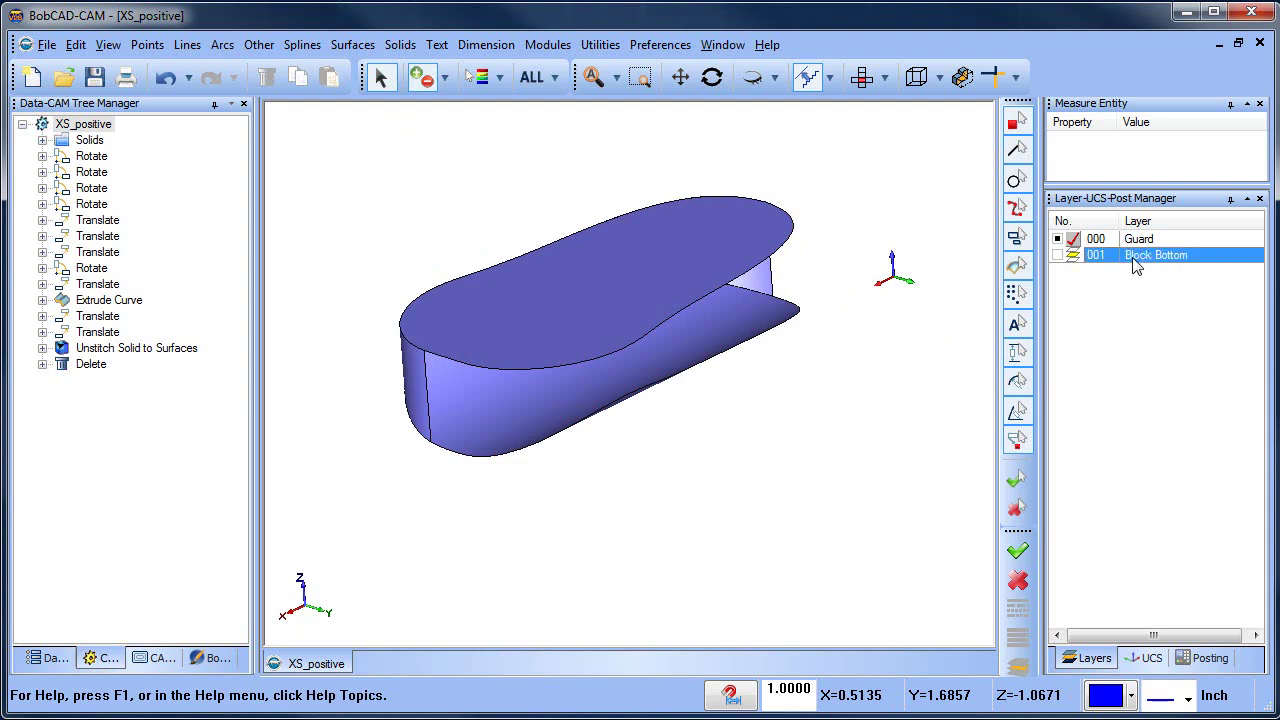
pyautogui.click(1150, 266)
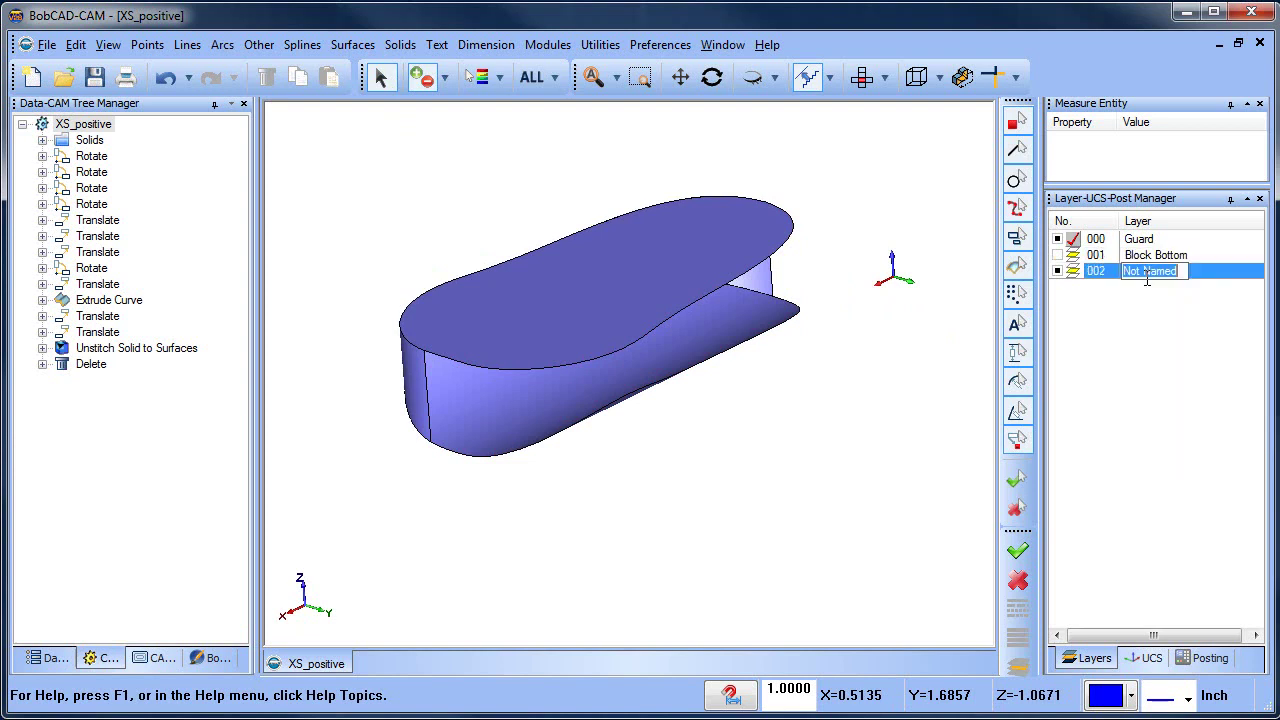
pyautogui.click(600, 45)
pyautogui.moveTo(707, 232)
pyautogui.moveTo(660, 213)
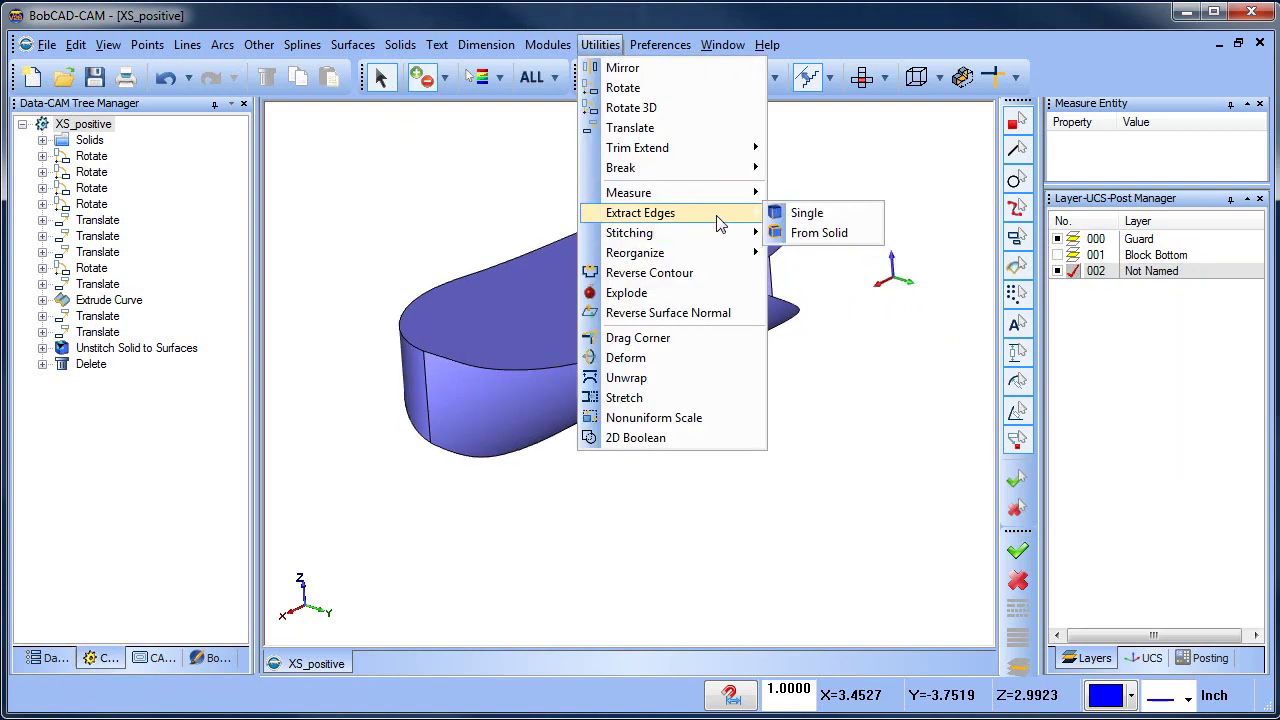
pyautogui.click(808, 213)
pyautogui.click(676, 330)
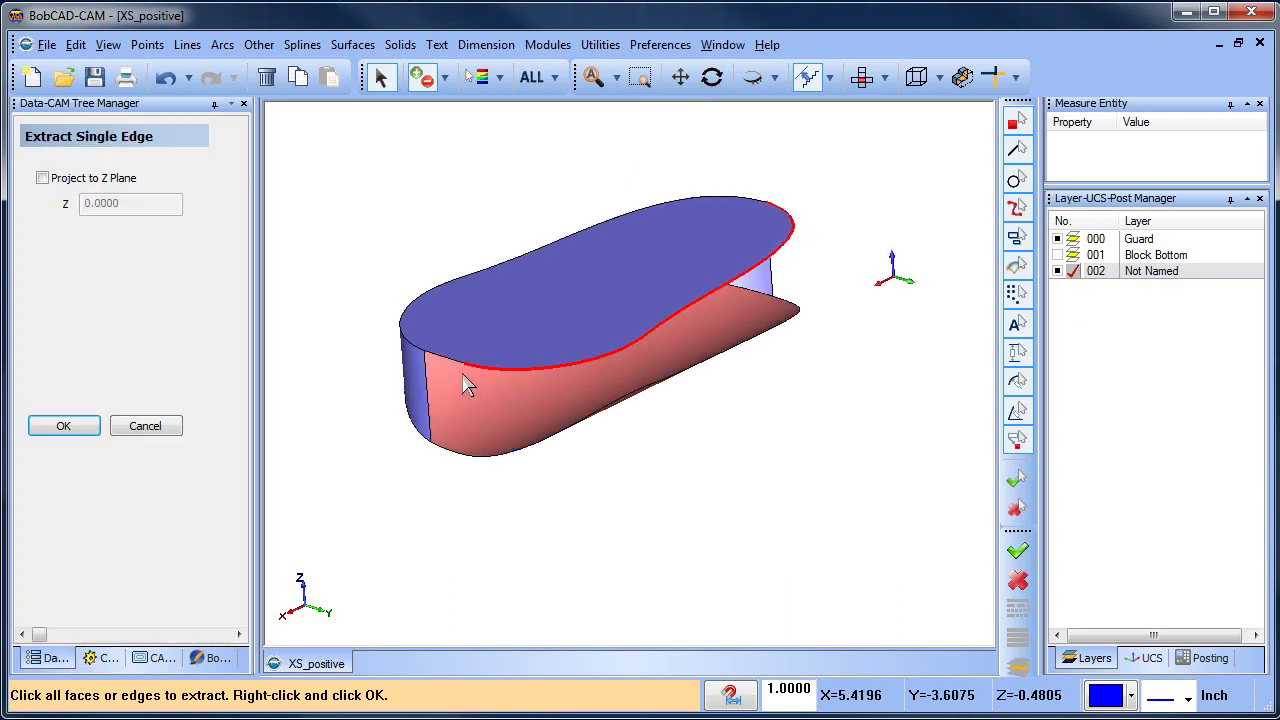
pyautogui.click(460, 460)
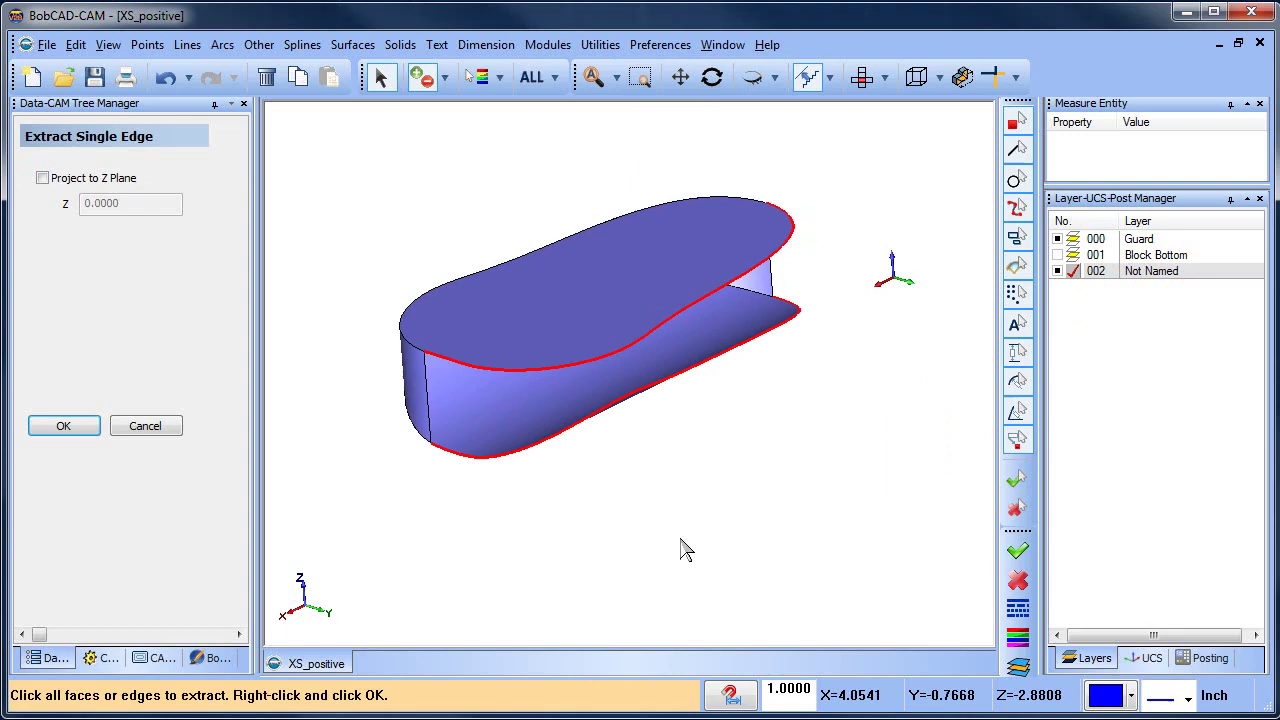
pyautogui.press('Escape')
# Step: Hide the Guard layer to isolate the extracted edge curves, and leave the edge extraction
pyautogui.click(1061, 243)
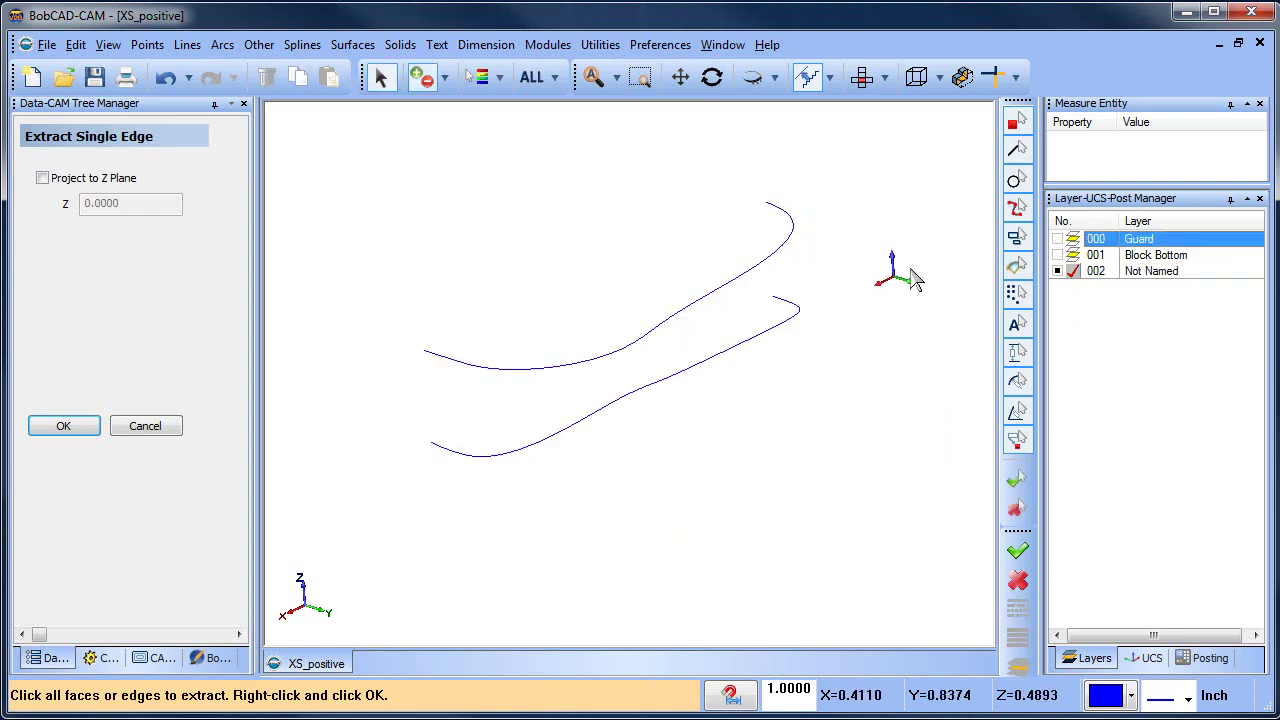
pyautogui.rightClick(898, 222)
pyautogui.click(931, 251)
pyautogui.moveTo(774, 434); pyautogui.dragTo(706, 453, button='middle')
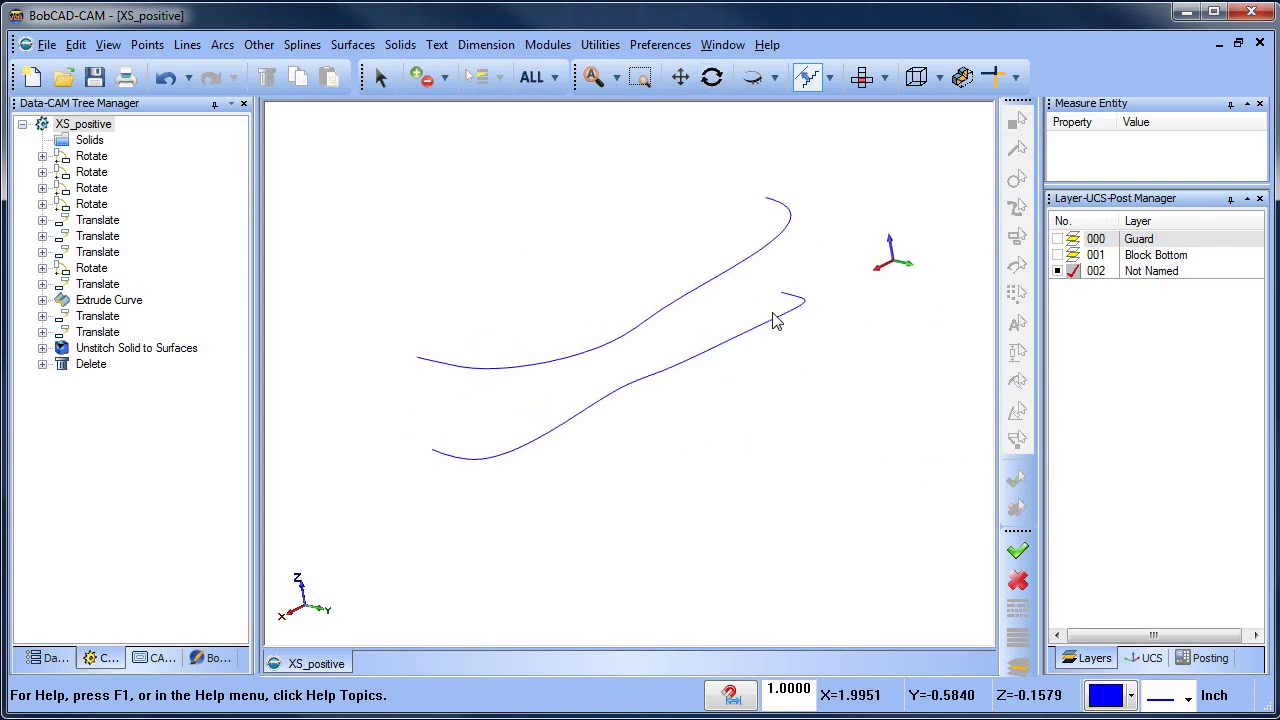
# Step: Try to create one Cross Section surface spanning the full chains of the upper and lower extracted curves
pyautogui.click(352, 44)
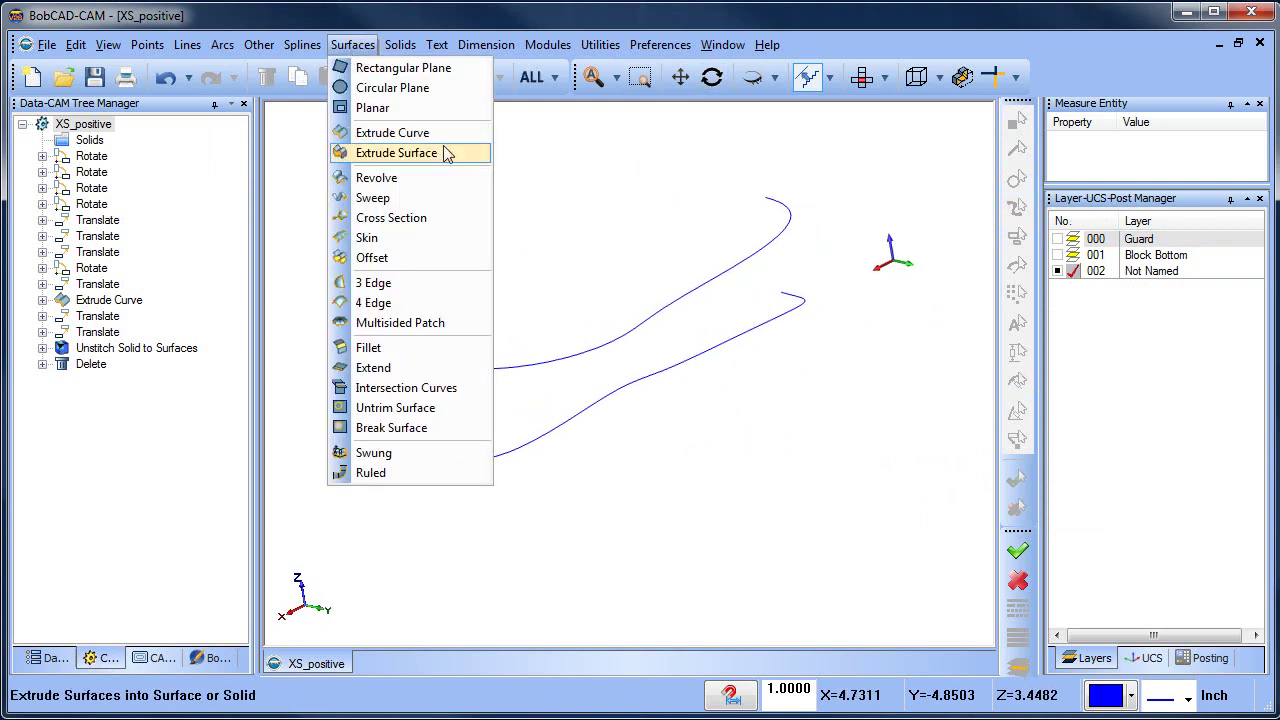
pyautogui.click(449, 214)
pyautogui.click(772, 201)
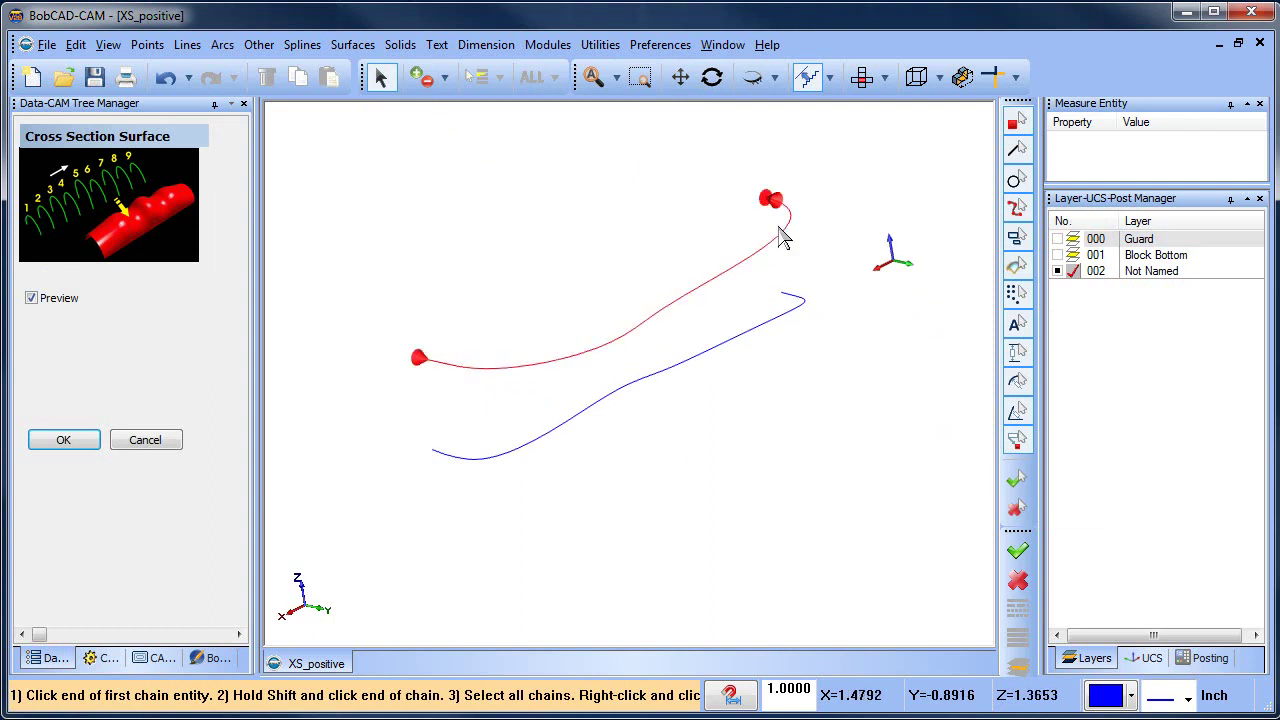
pyautogui.click(781, 290)
pyautogui.rightClick(820, 342)
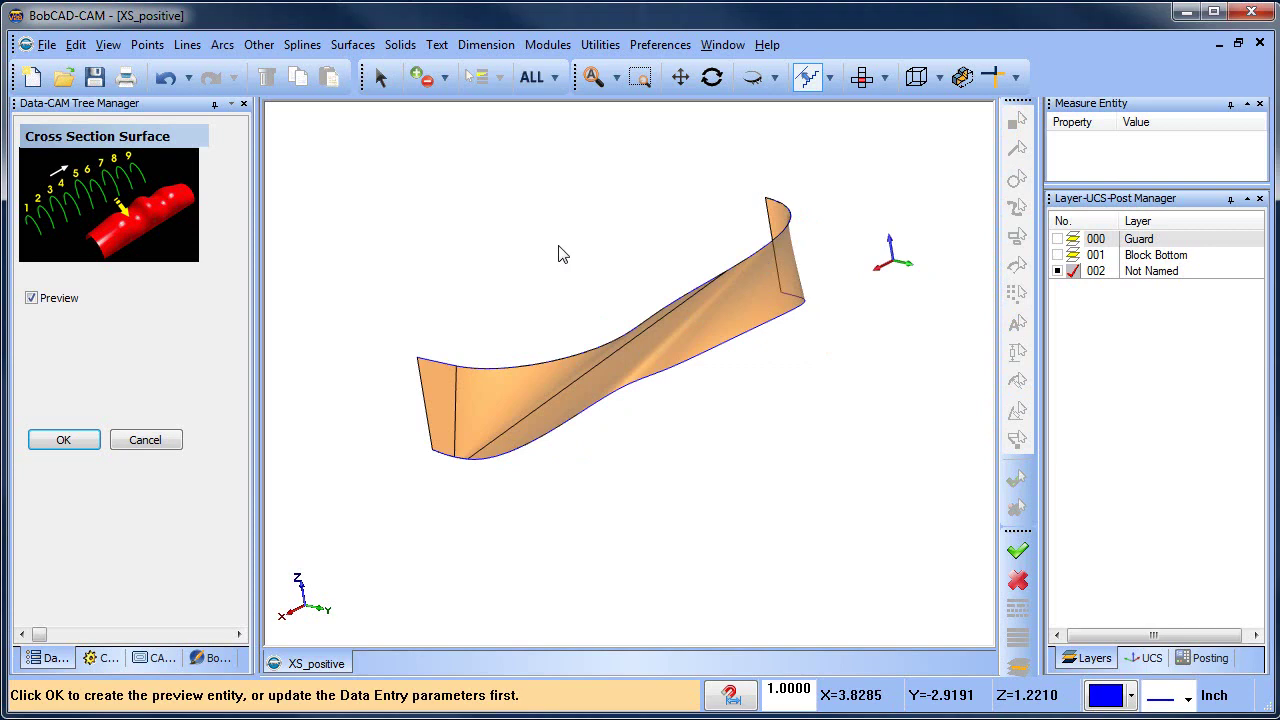
pyautogui.rightClick(420, 208)
pyautogui.click(474, 243)
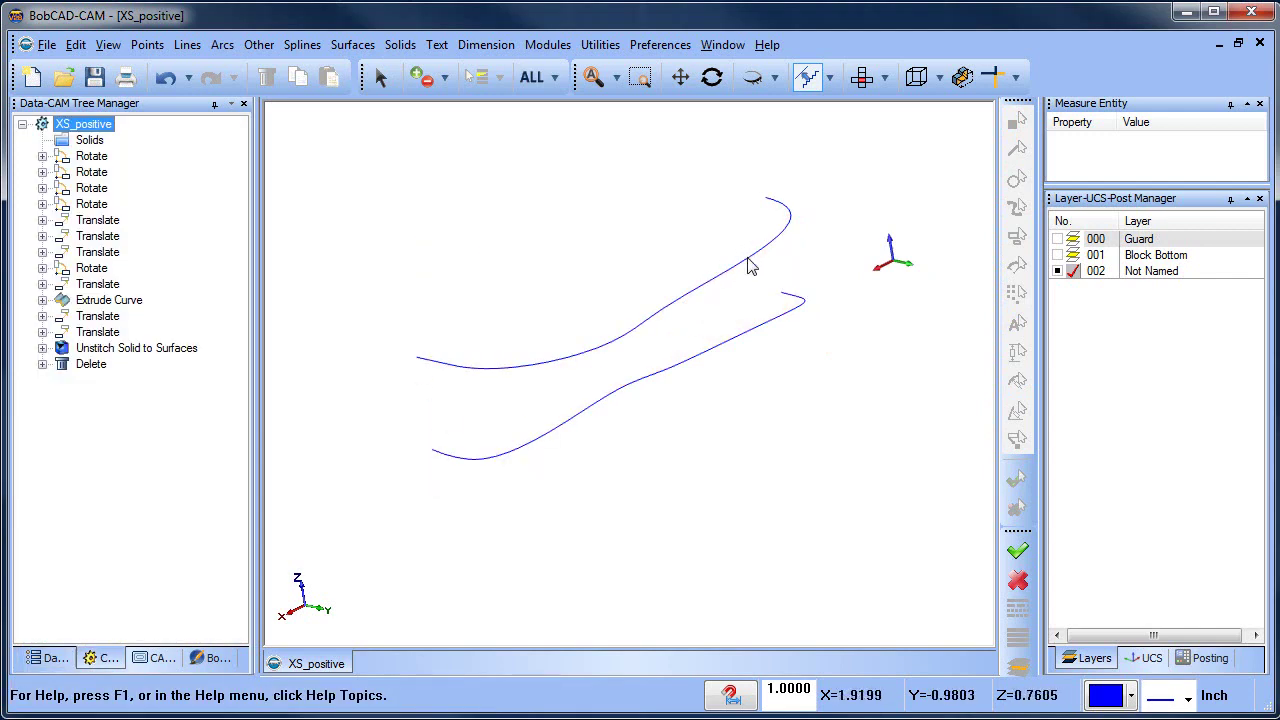
# Step: Create a Cross Section surface between only the long upper and lower curves, leaving out the short end segments
pyautogui.scroll(1, 771, 428)
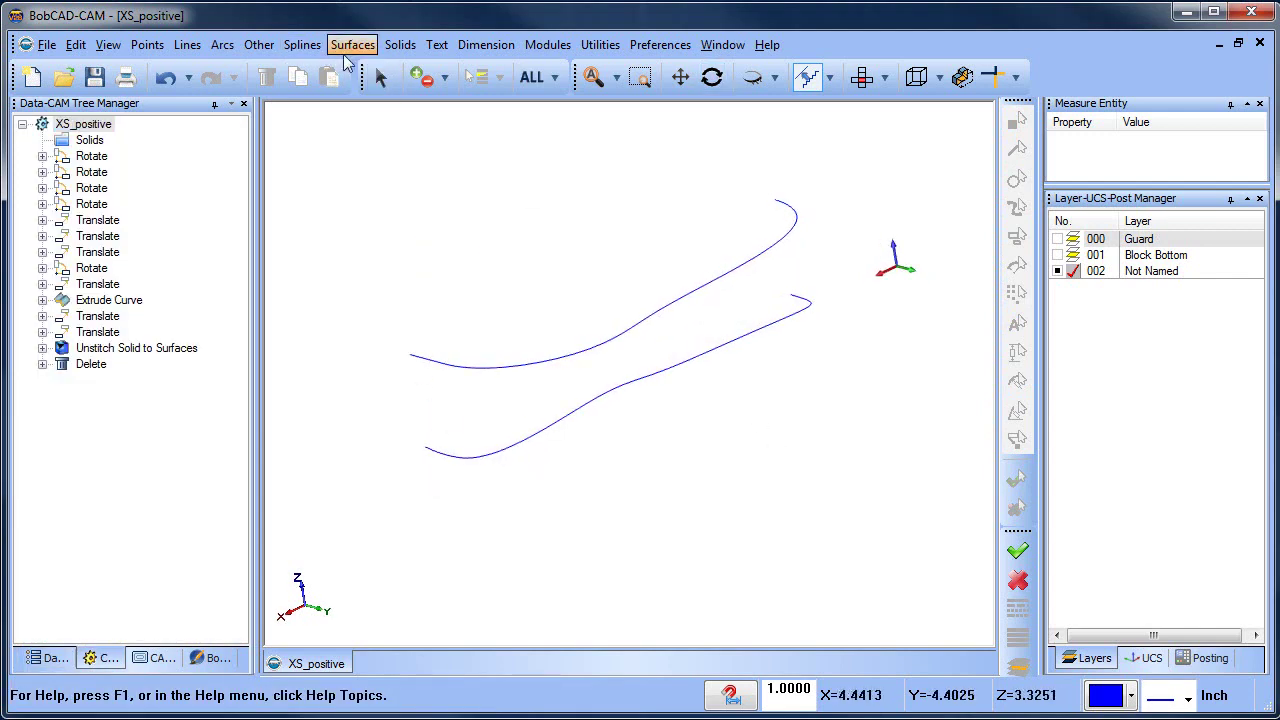
pyautogui.click(352, 44)
pyautogui.click(400, 218)
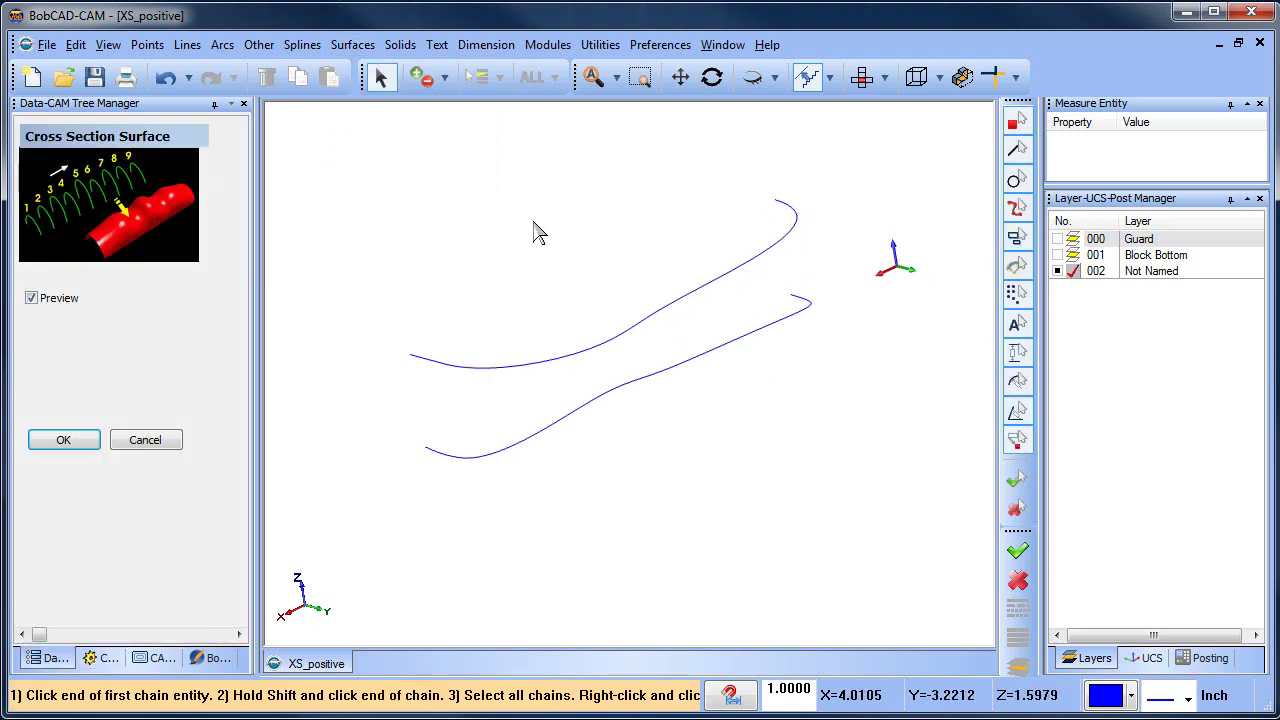
pyautogui.click(789, 203)
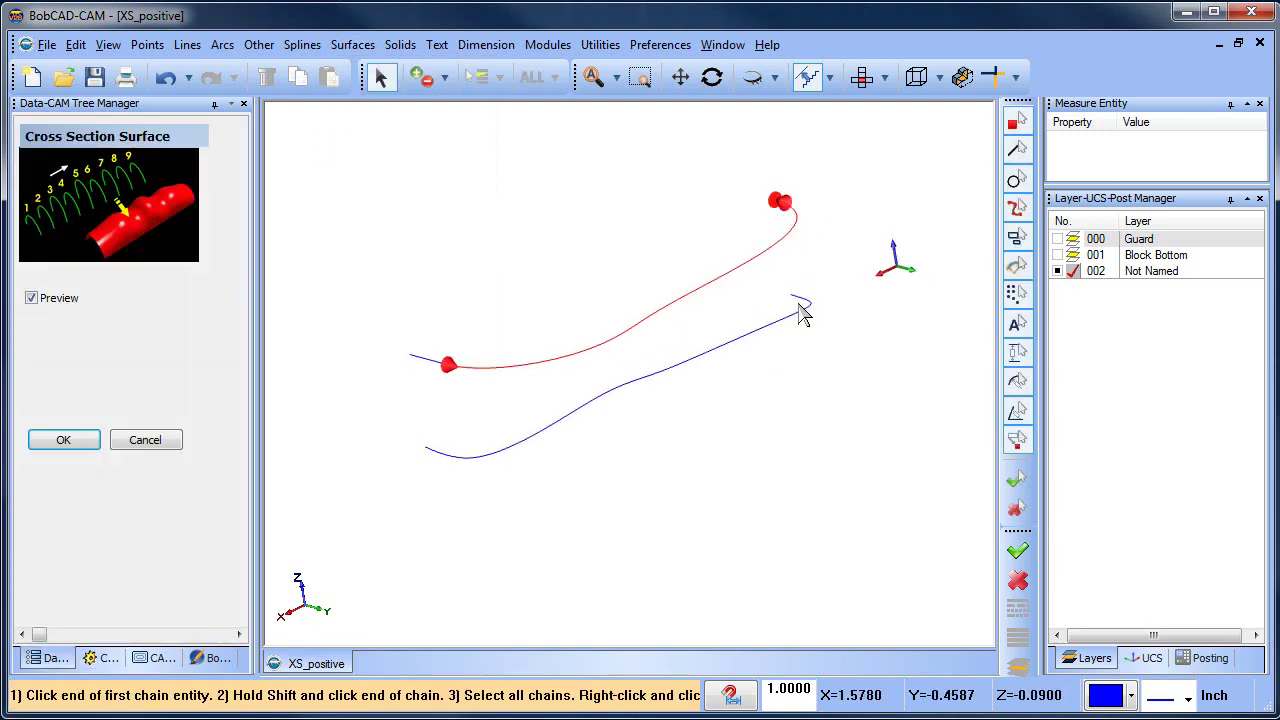
pyautogui.click(800, 300)
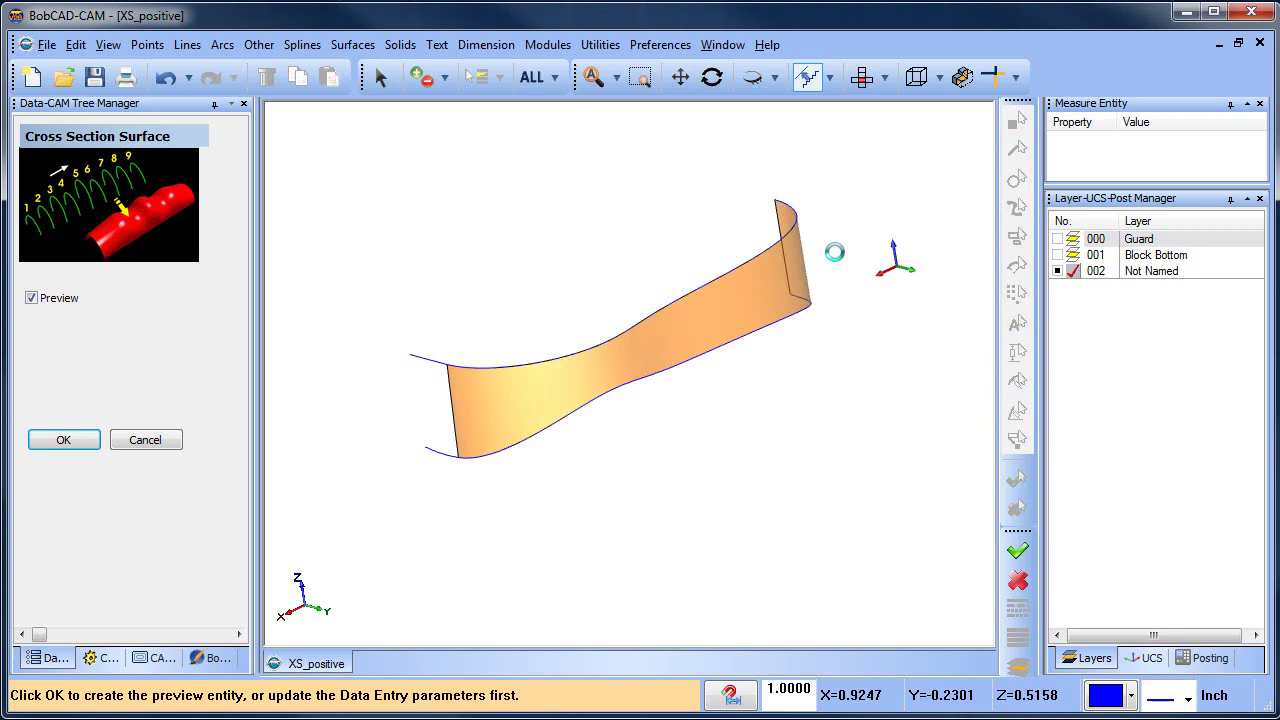
# Step: Create a second Cross Section surface between the short upper and lower end segments, and leave the command
pyautogui.click(447, 365)
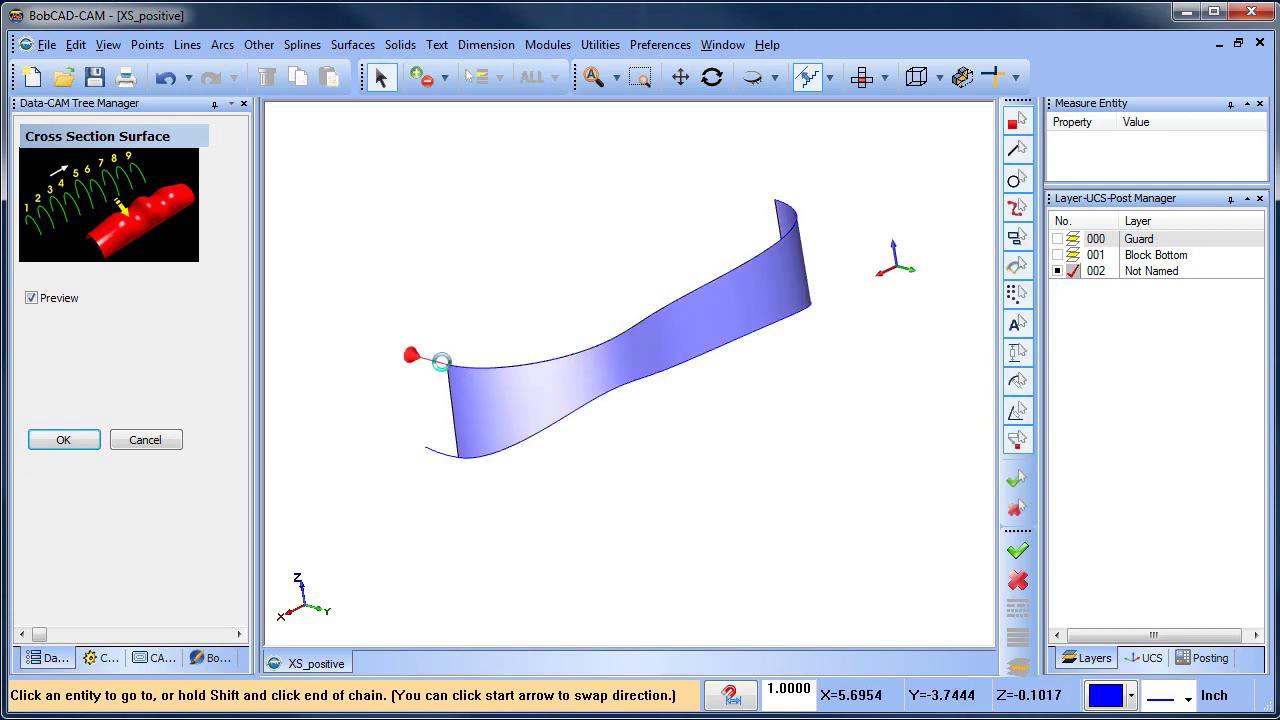
pyautogui.click(449, 458)
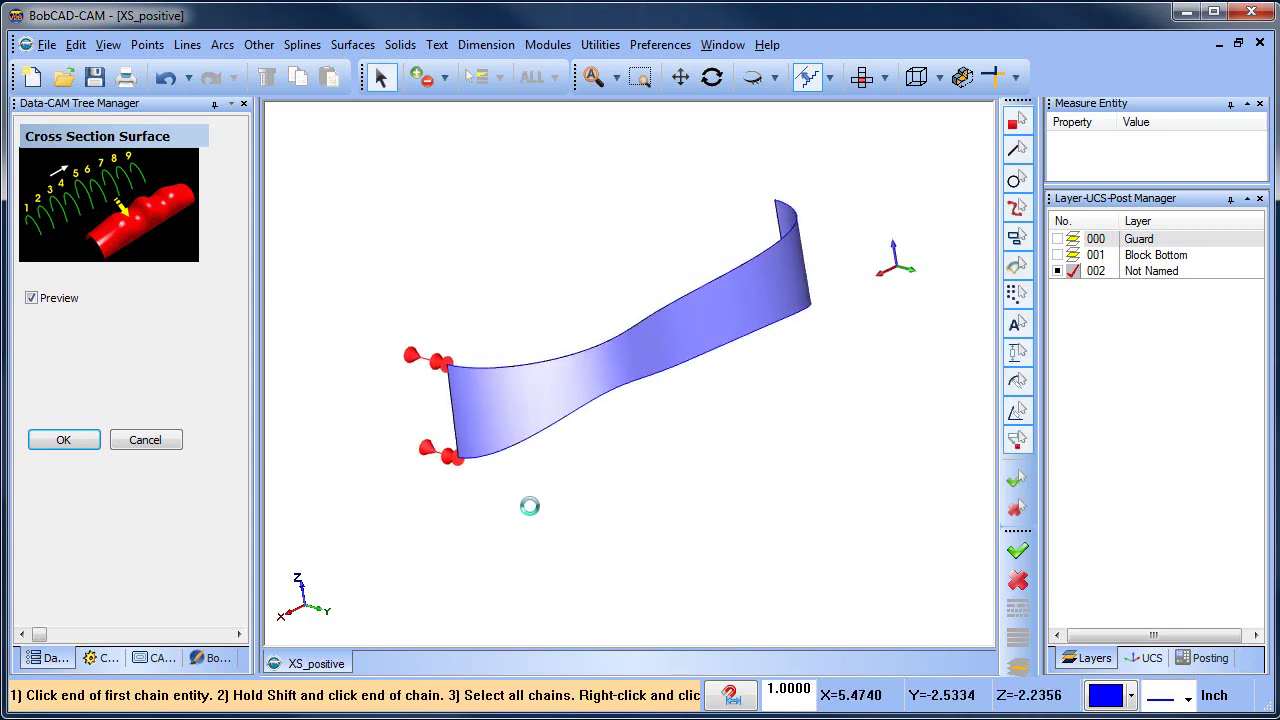
pyautogui.rightClick(807, 397)
pyautogui.click(854, 429)
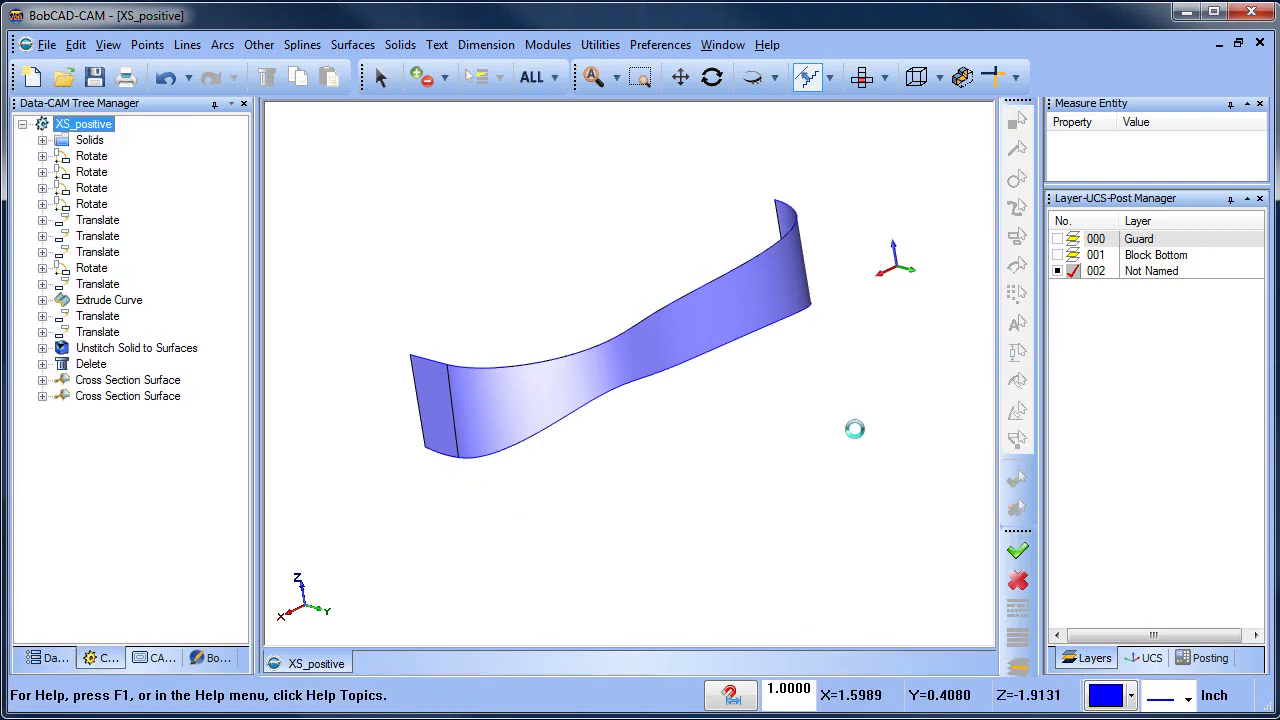
# Step: Show the Guard layer and stitch the remaining guard surfaces and the new side walls into a solid
pyautogui.click(1057, 240)
pyautogui.moveTo(766, 380); pyautogui.dragTo(743, 403, button='middle')
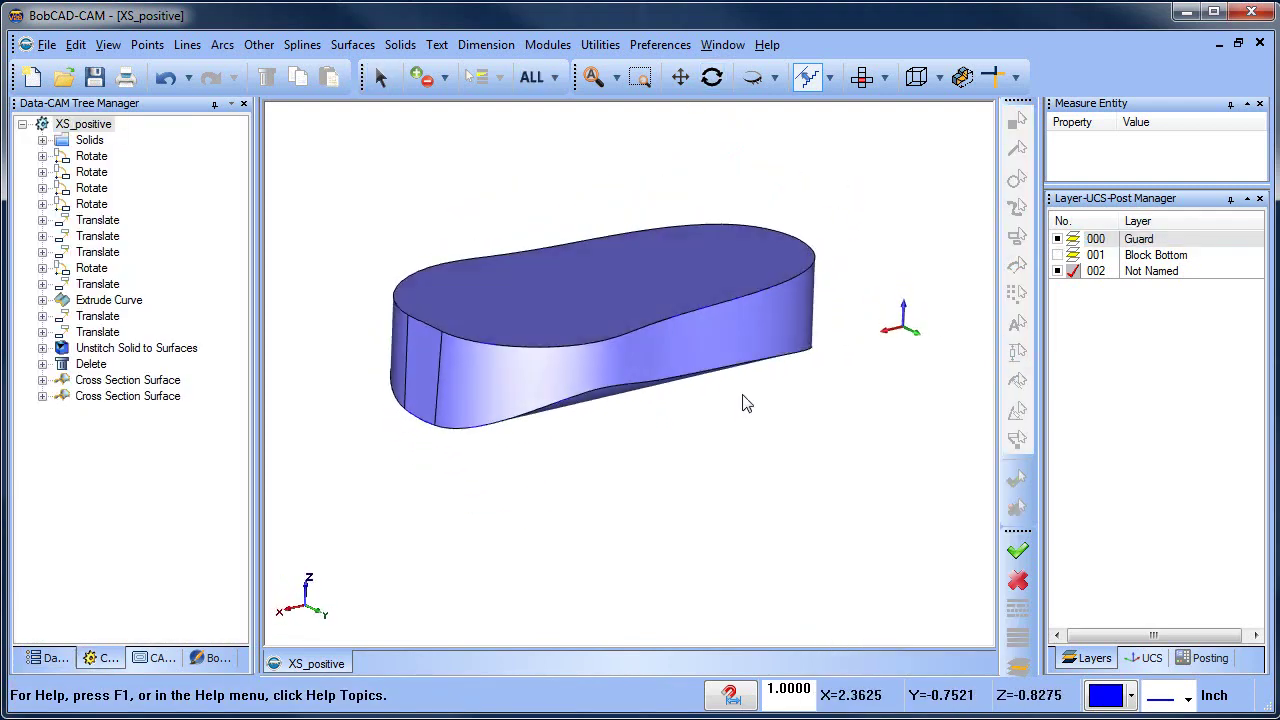
pyautogui.click(600, 44)
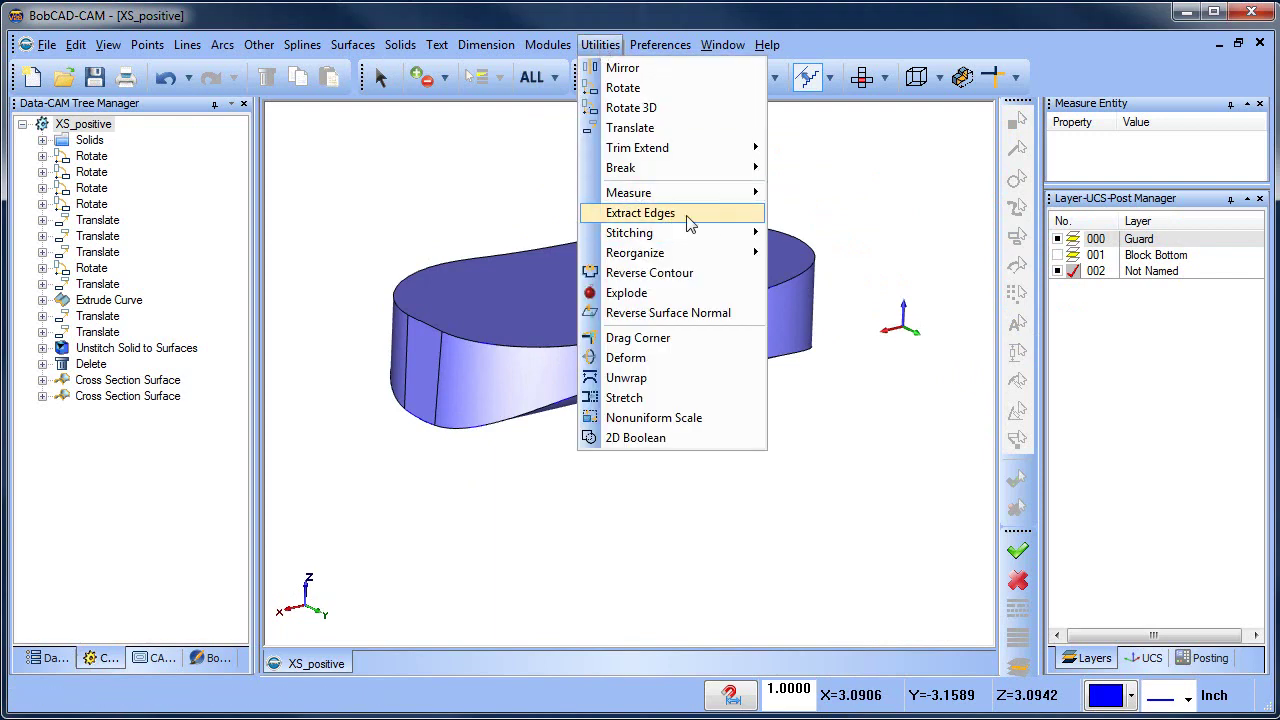
pyautogui.moveTo(700, 233)
pyautogui.click(852, 236)
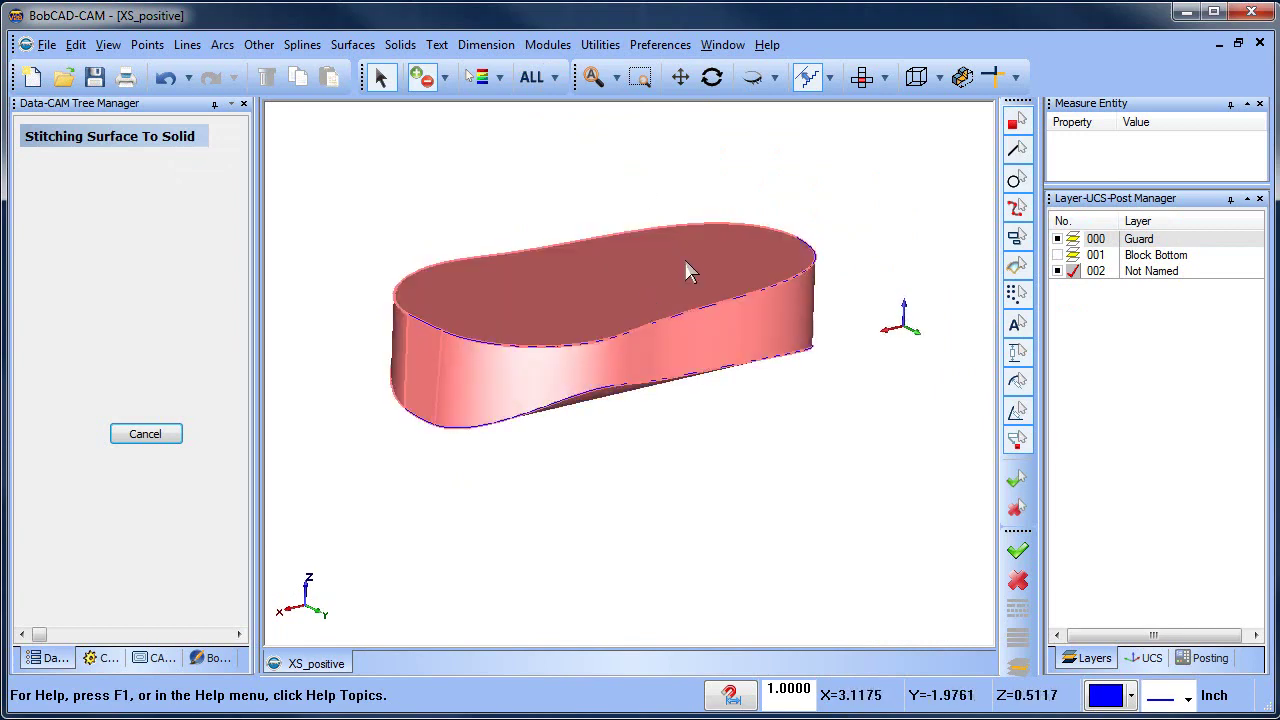
pyautogui.rightClick(826, 163)
pyautogui.click(860, 209)
# Step: Show the Block Bottom layer together with the restitched guard solid
pyautogui.click(1057, 255)
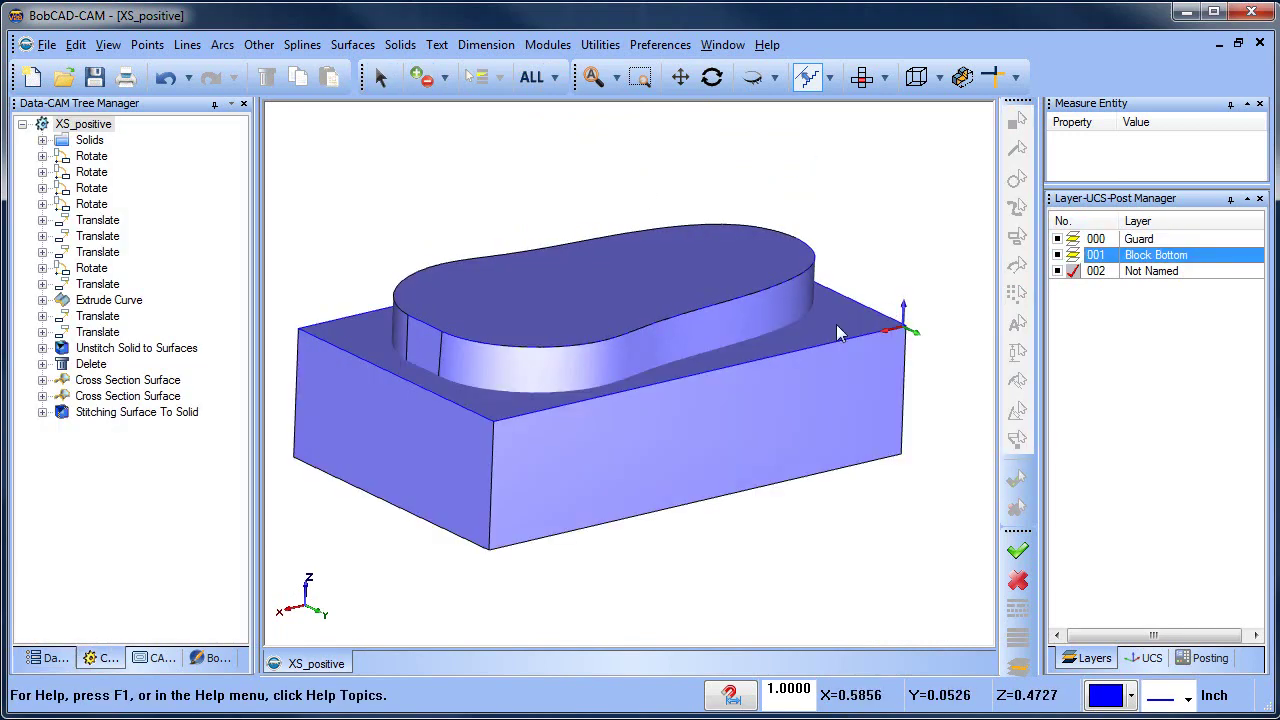
pyautogui.moveTo(837, 331); pyautogui.dragTo(558, 411, button='middle')
# Step: Try to Boolean-subtract the guard solid from the block, repeating the selection of both solids
pyautogui.click(400, 44)
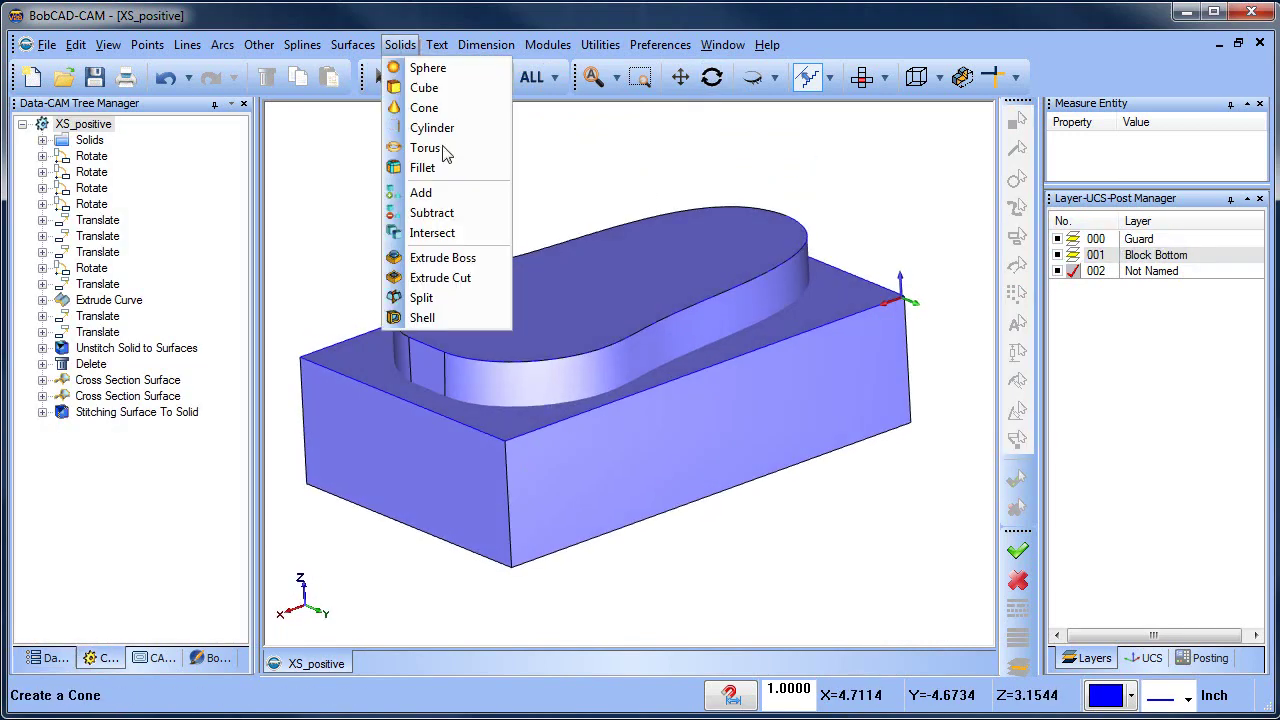
pyautogui.click(420, 209)
pyautogui.click(355, 368)
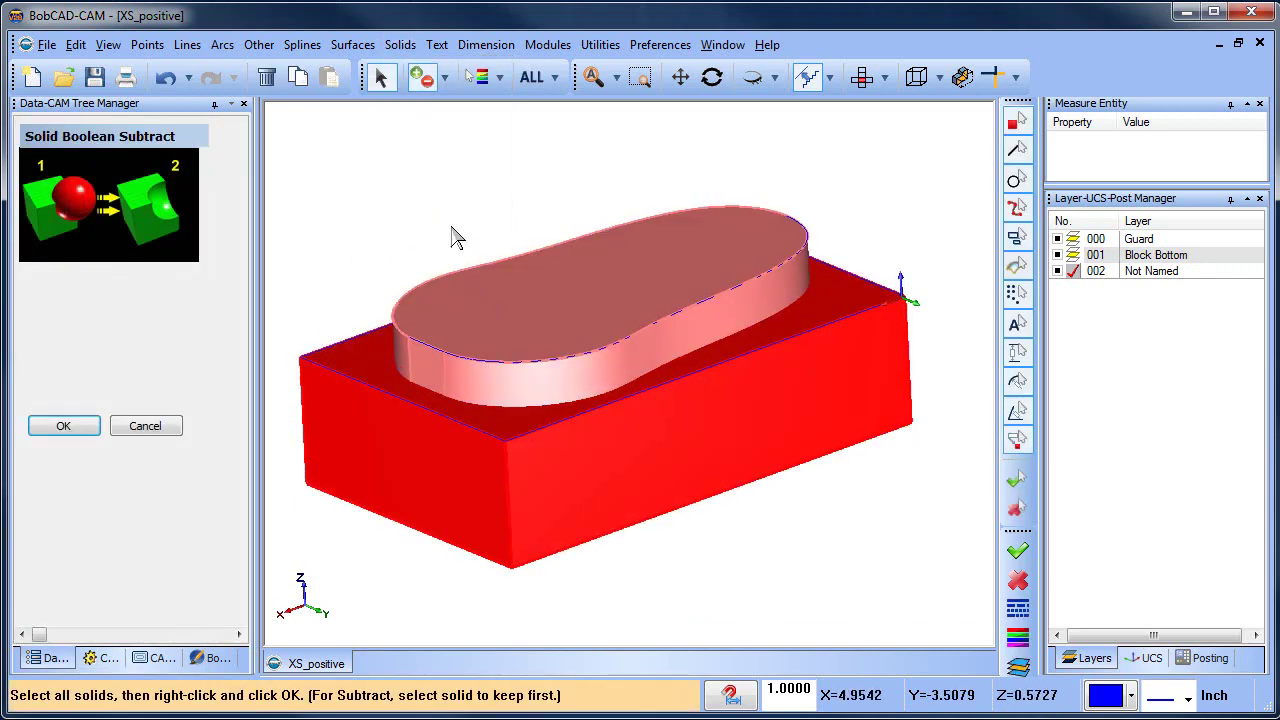
pyautogui.click(454, 232)
pyautogui.rightClick(338, 182)
pyautogui.click(372, 216)
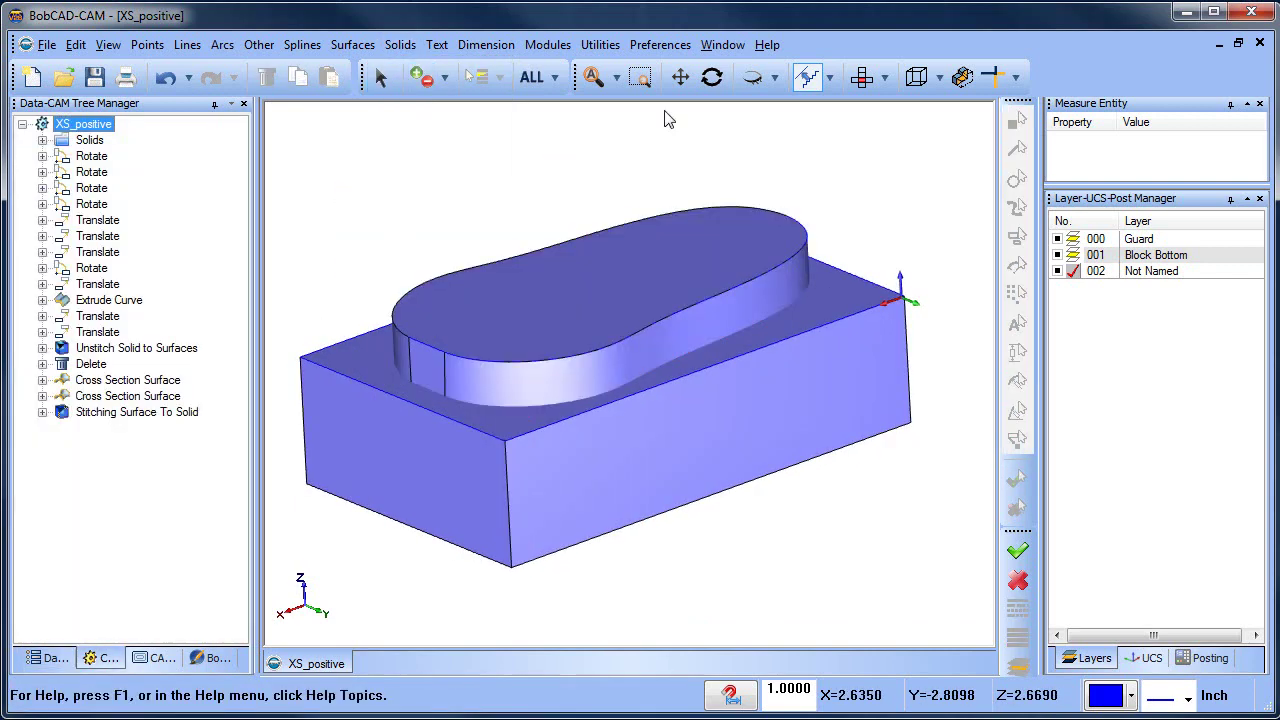
pyautogui.click(437, 44)
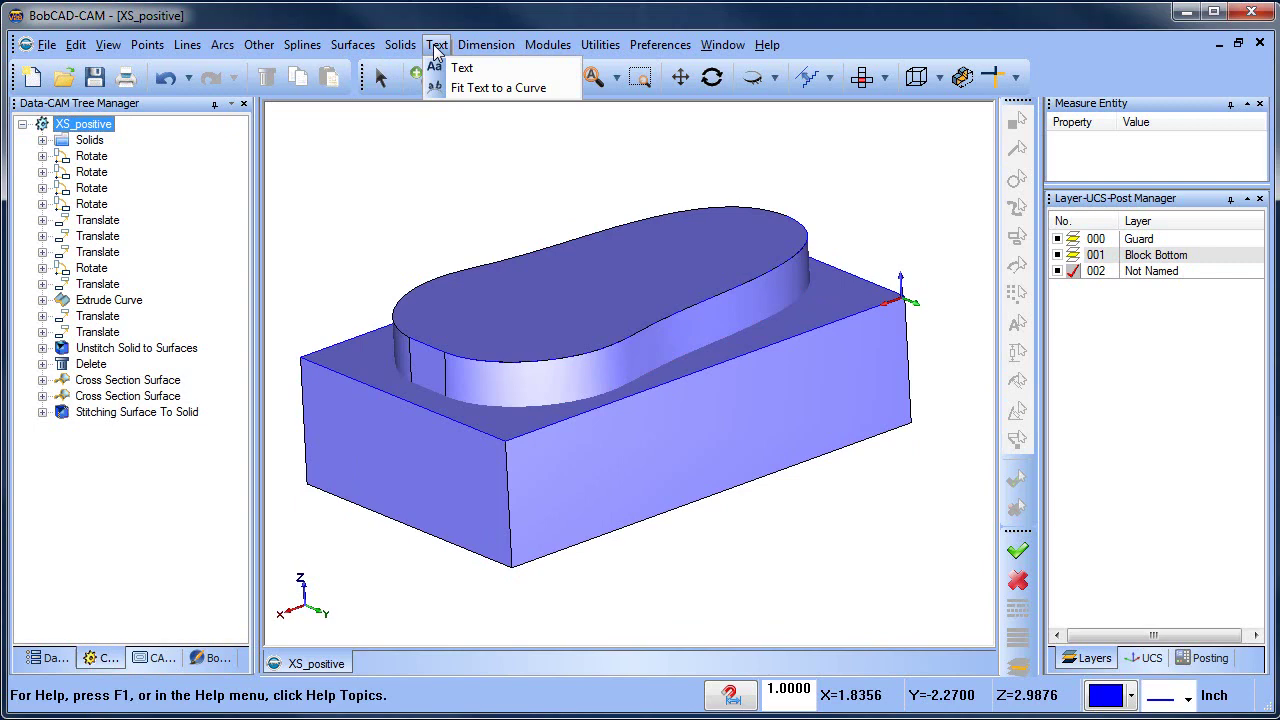
pyautogui.moveTo(400, 44)
pyautogui.click(431, 212)
pyautogui.click(363, 360)
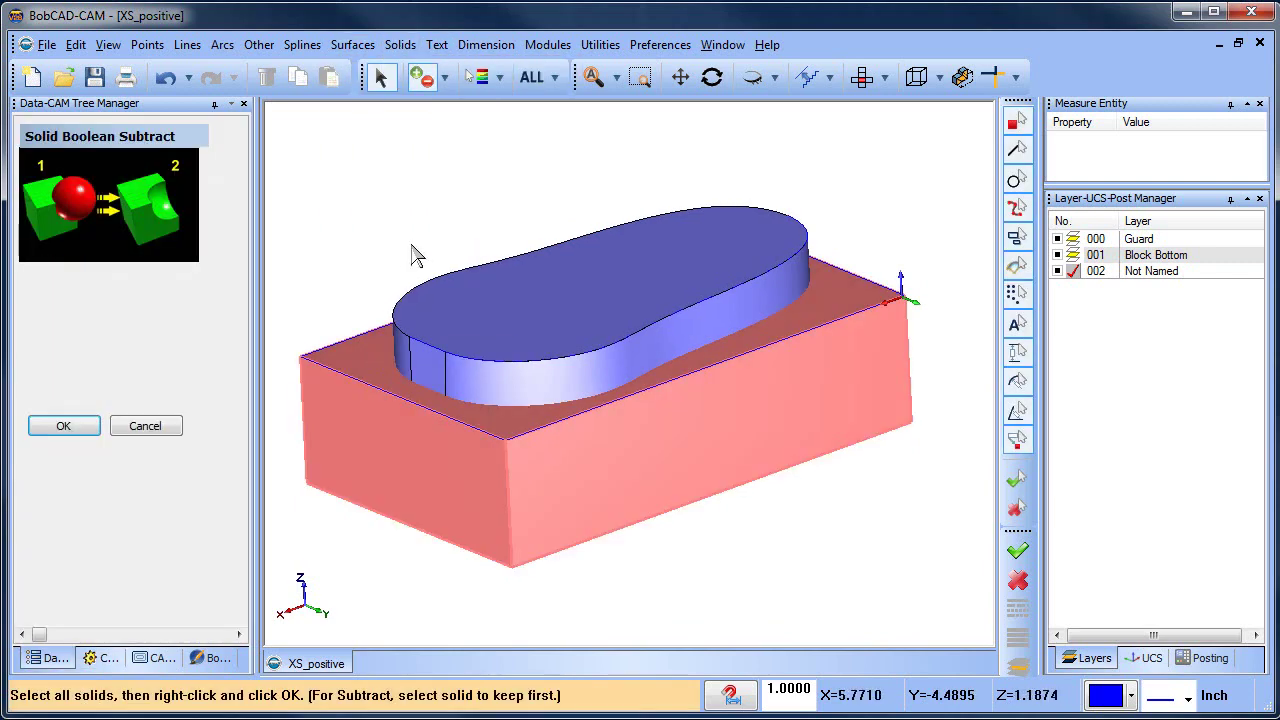
pyautogui.click(480, 337)
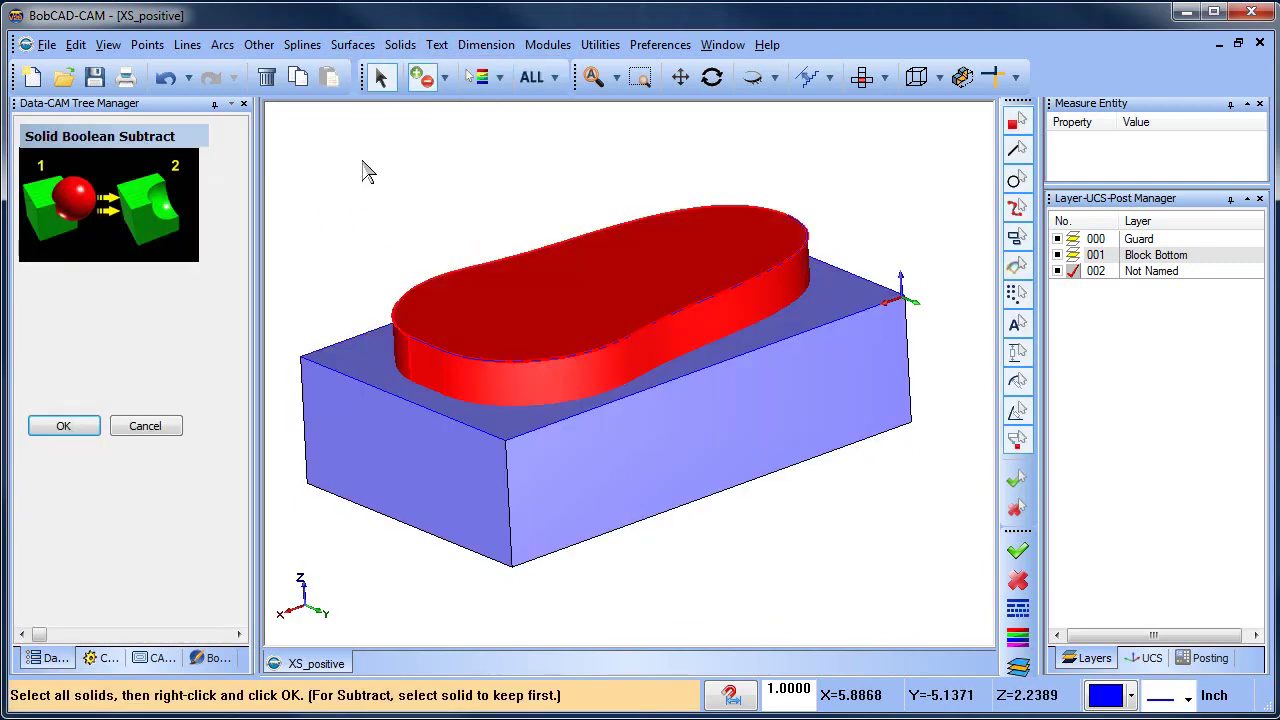
pyautogui.rightClick(364, 163)
pyautogui.click(409, 193)
# Step: Boolean-subtract the guard solid from the block, selecting the block first as the solid to keep
pyautogui.click(400, 44)
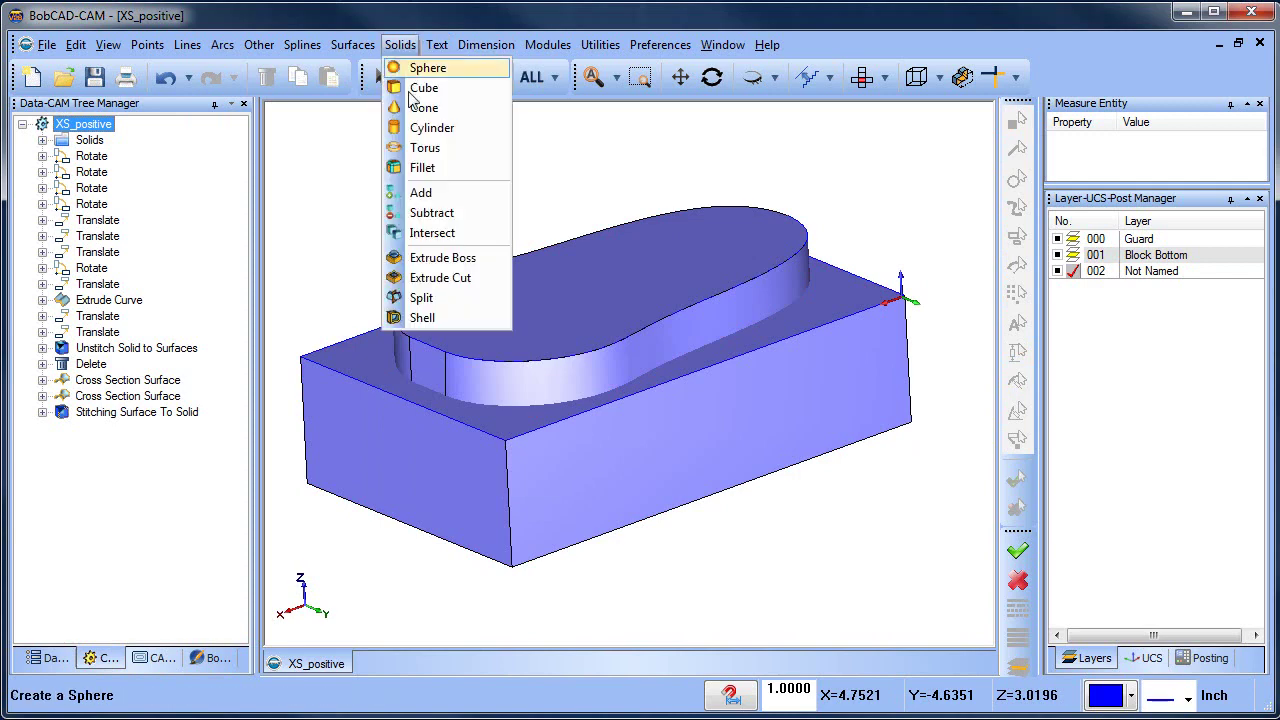
pyautogui.click(431, 212)
pyautogui.click(363, 370)
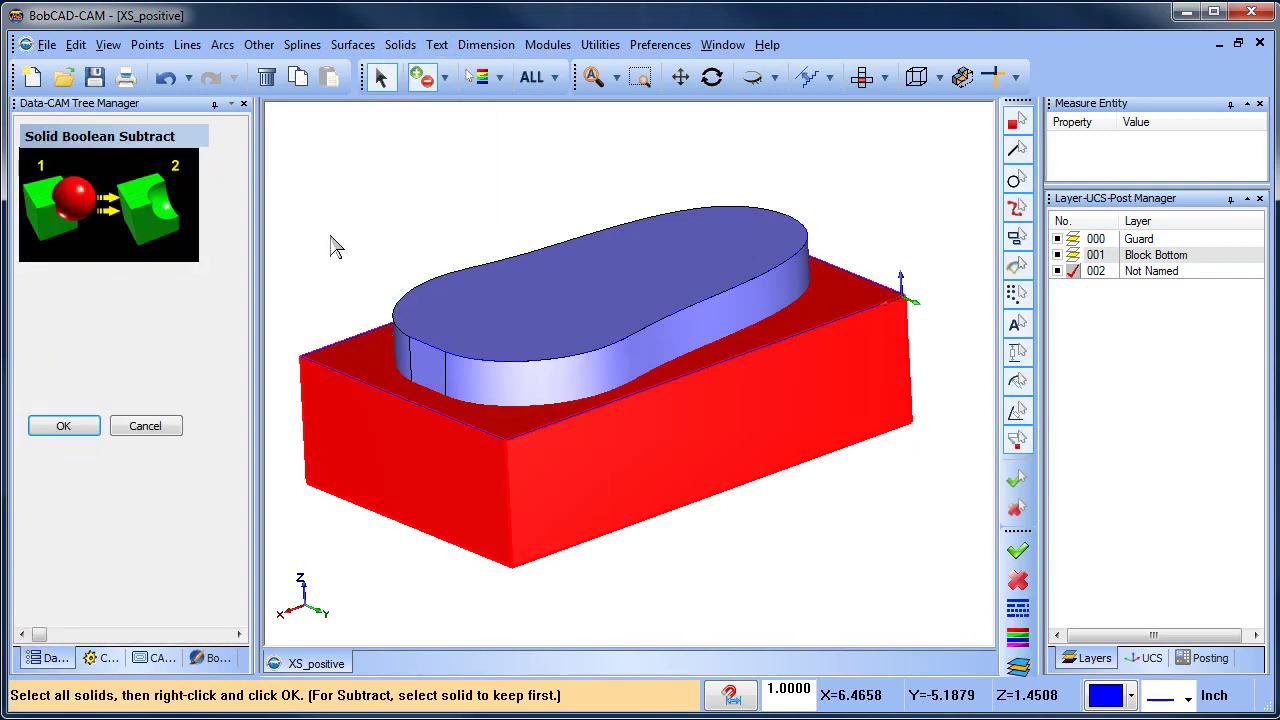
pyautogui.click(434, 294)
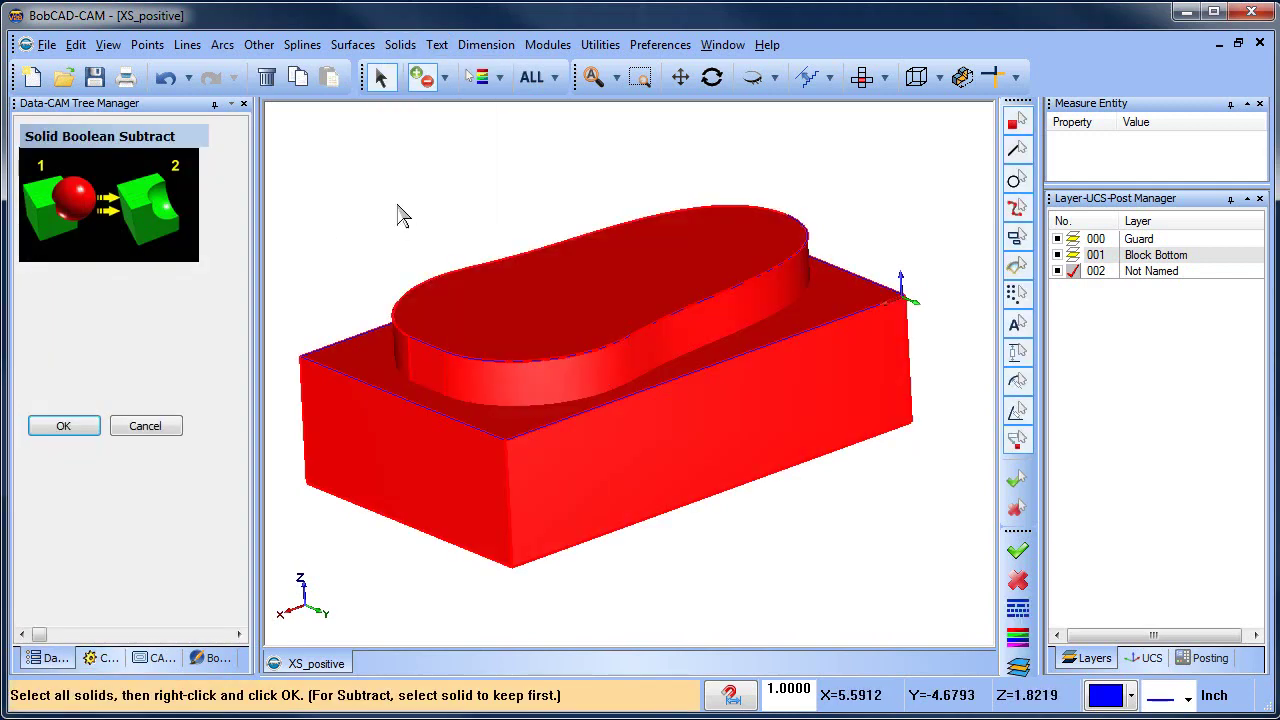
pyautogui.press('Return')
pyautogui.rightClick(434, 172)
pyautogui.click(463, 194)
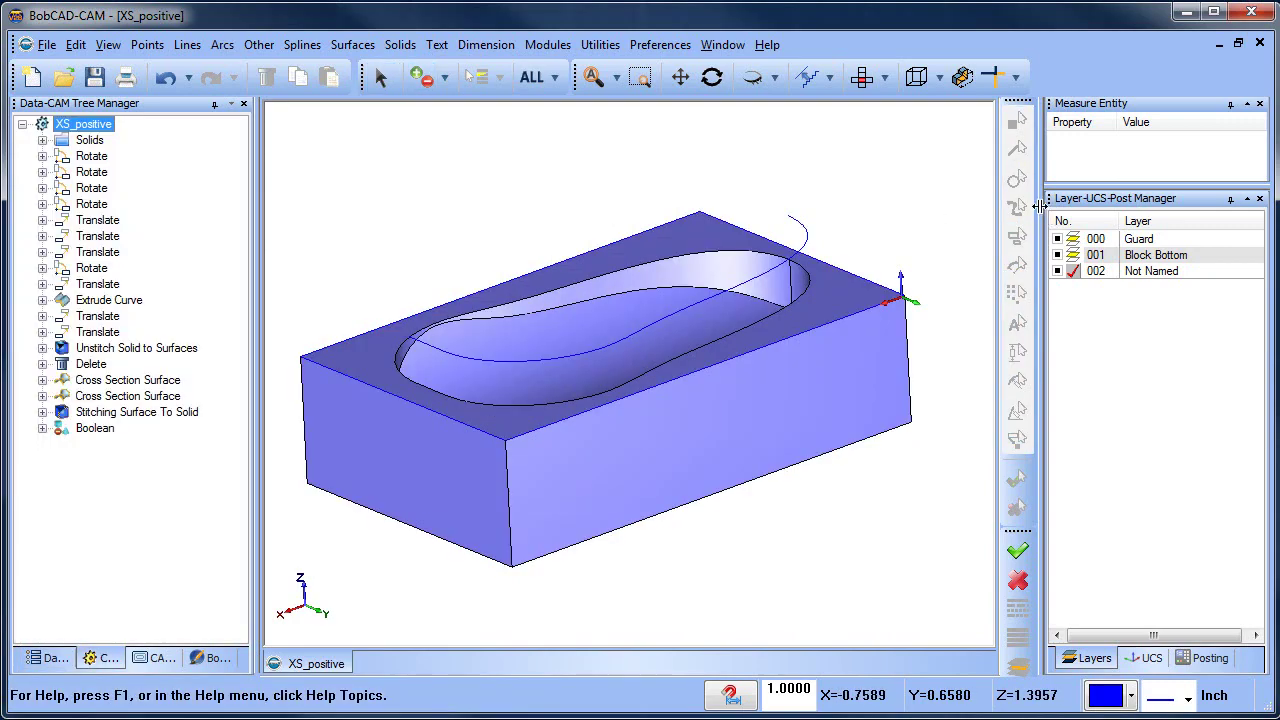
# Step: Make Guard the active layer and hide layer 002 with the extracted construction curves
pyautogui.click(1096, 239)
pyautogui.click(1073, 239)
pyautogui.click(1057, 271)
pyautogui.moveTo(651, 383); pyautogui.dragTo(649, 441, button='middle')
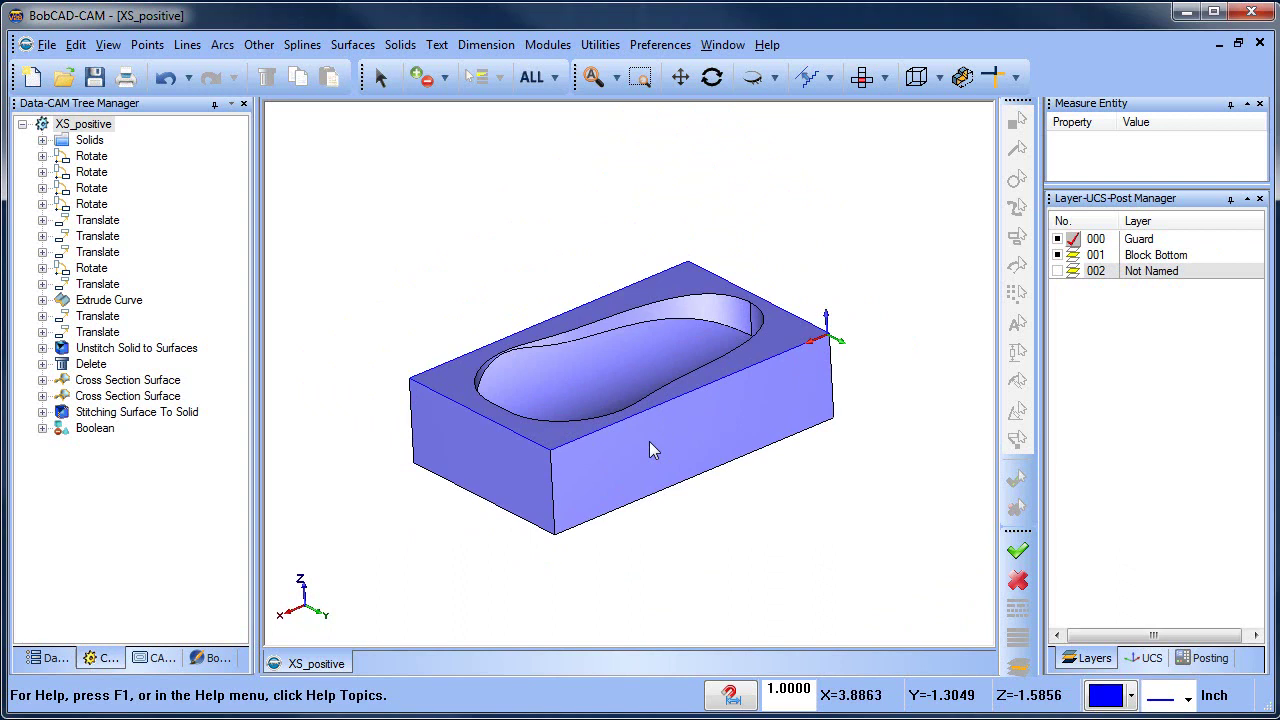